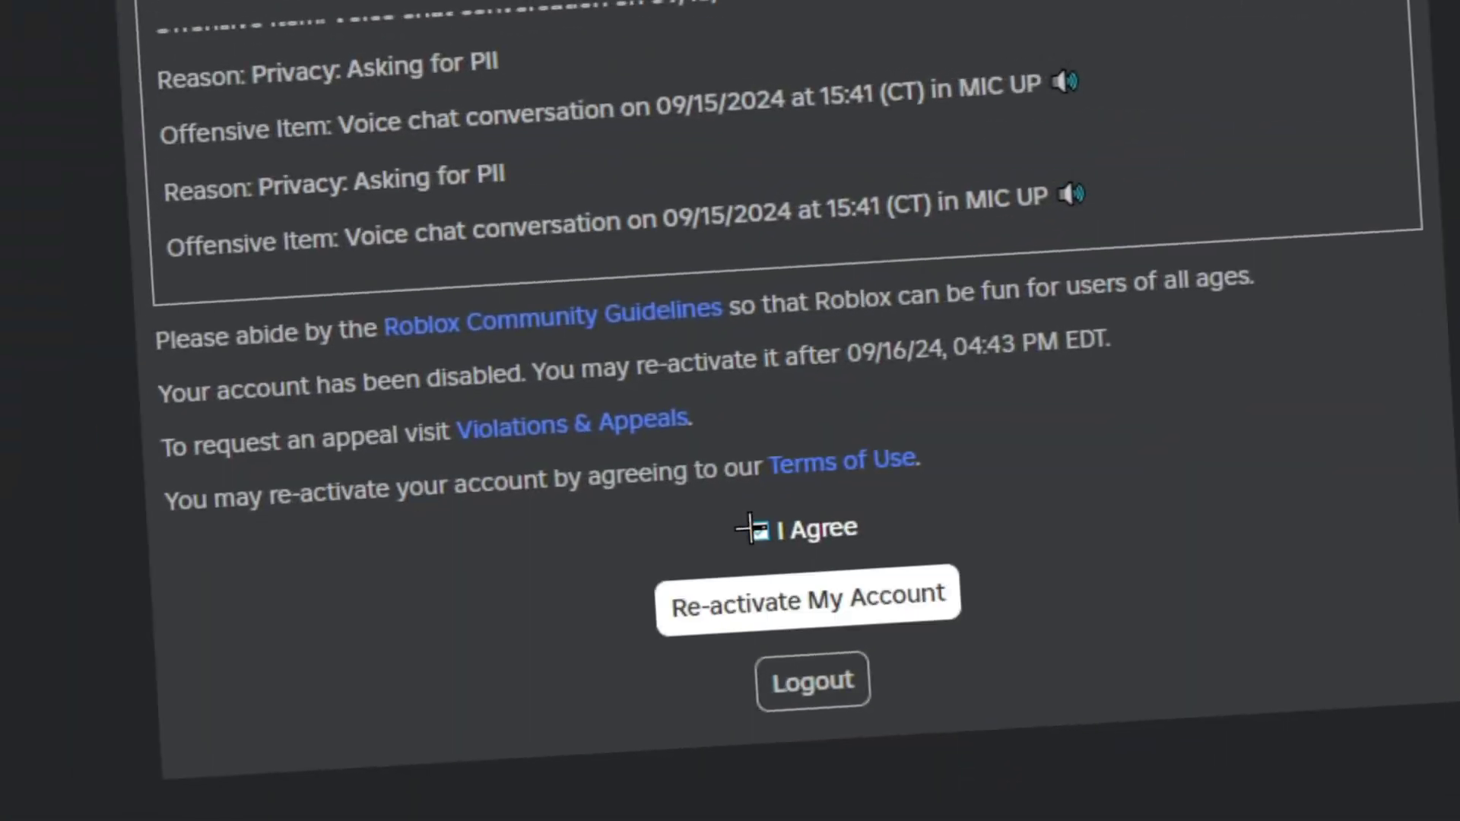
Agree to the Roblox Terms of Use and re-activate the disabled account
click(708, 516)
click(704, 582)
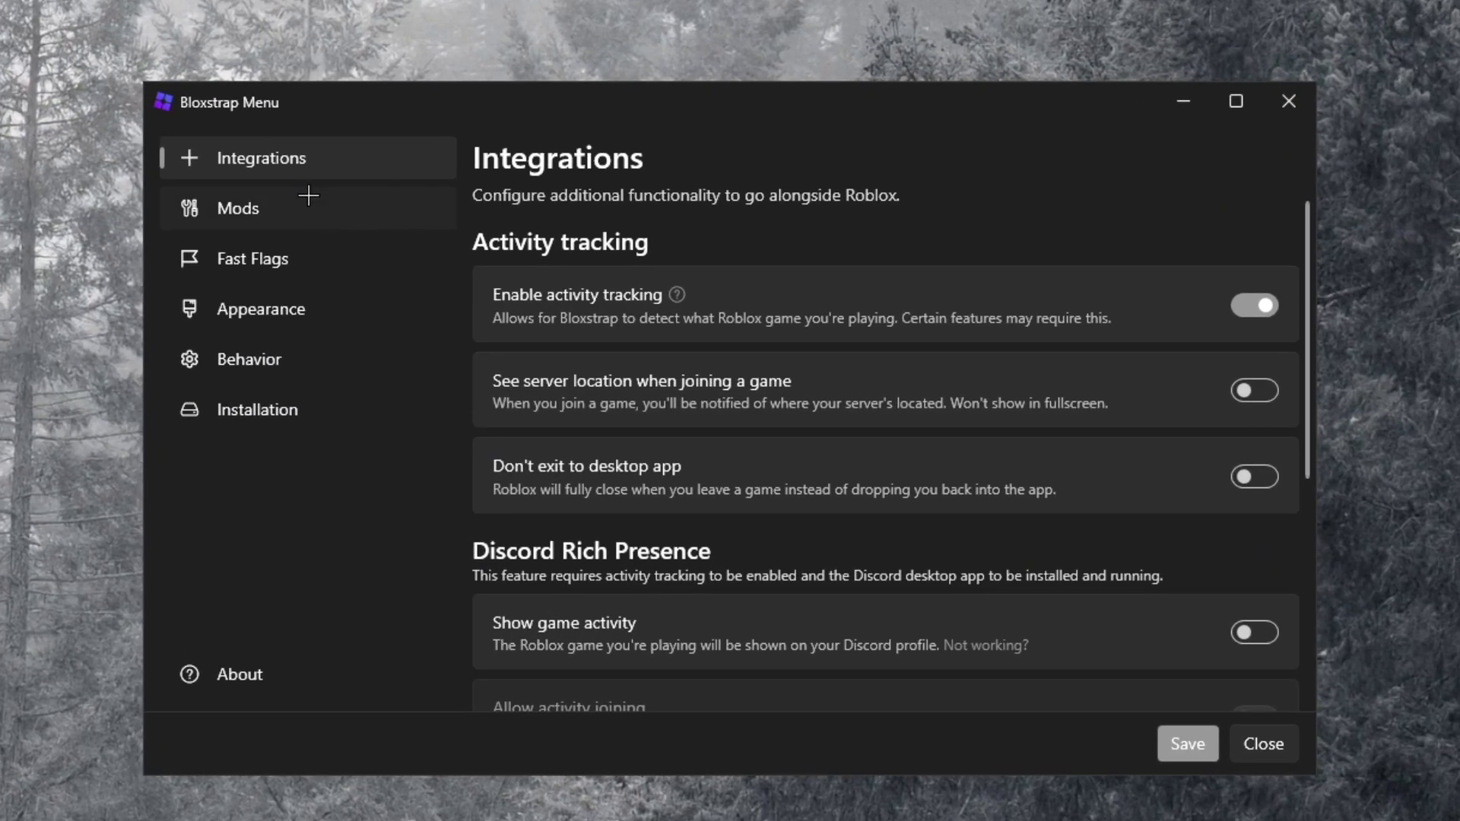
Set the anti-aliasing quality (MSAA) to 1x in Bloxstrap's Fast Flags settings
click(296, 255)
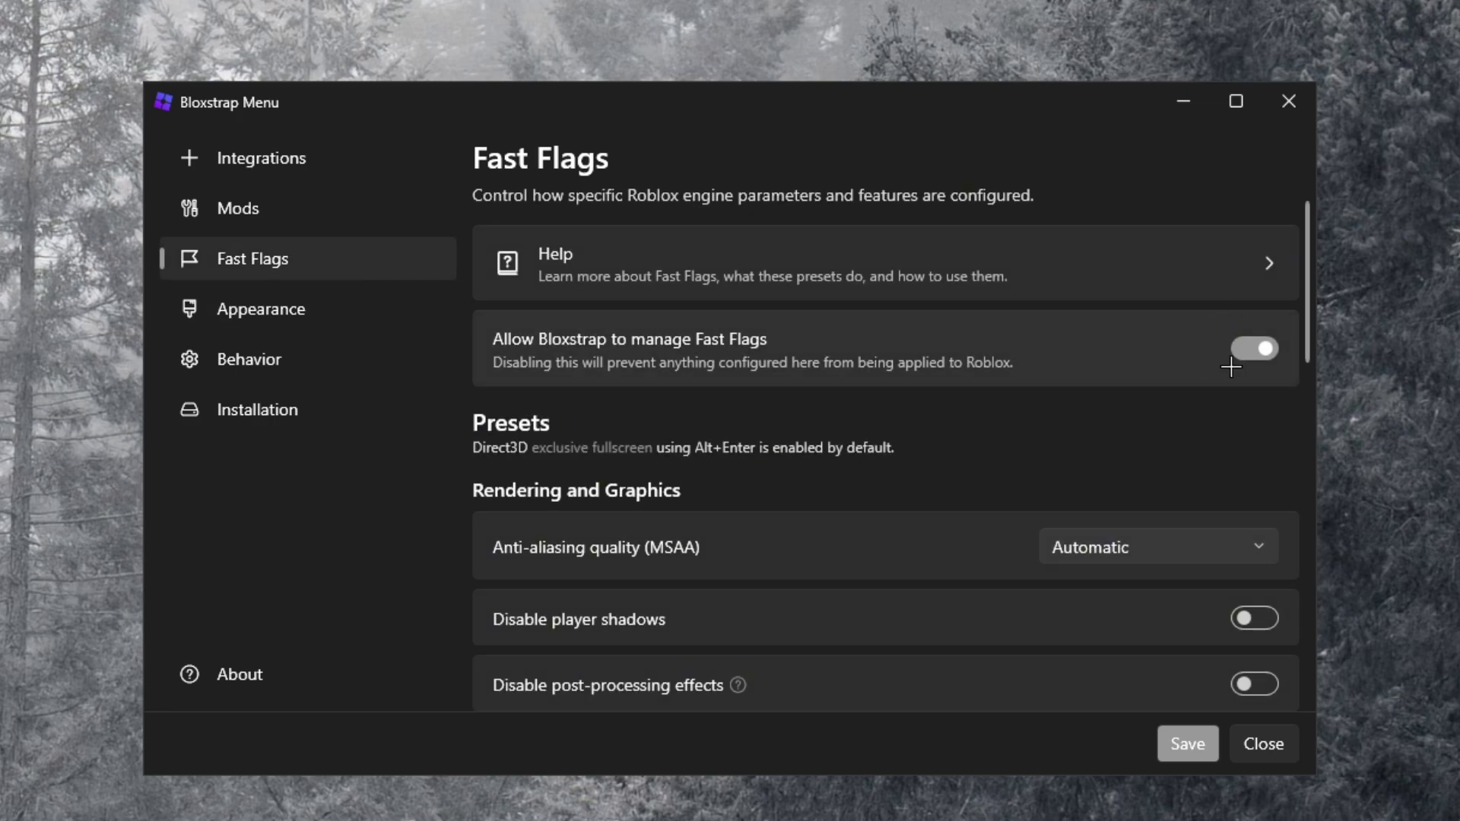
scroll(795, 504, down, 3)
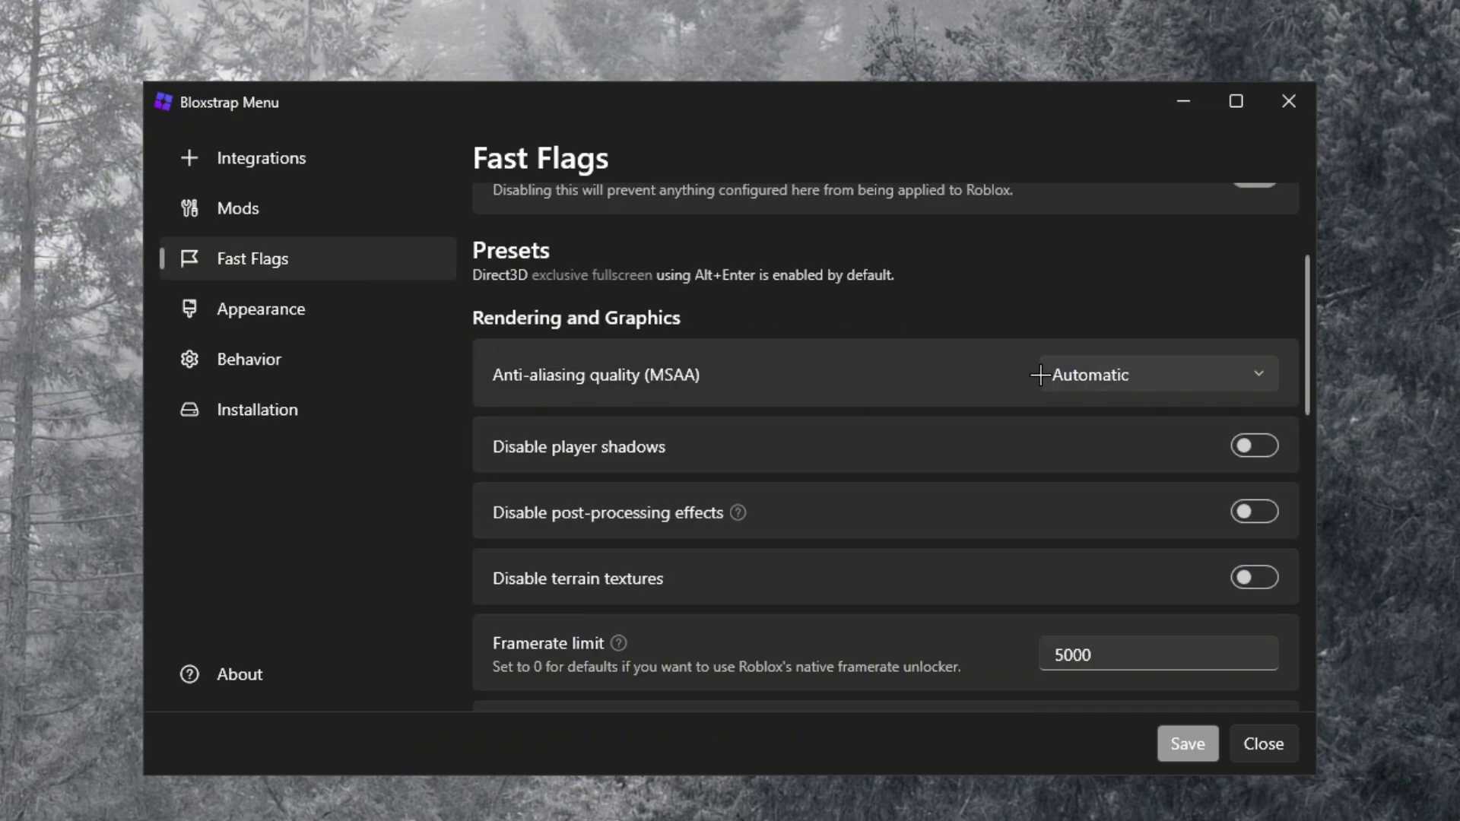
click(1039, 375)
click(1065, 467)
Turn on the Fast Flags options that disable player shadows, post-processing effects and terrain textures
scroll(628, 491, down, 1)
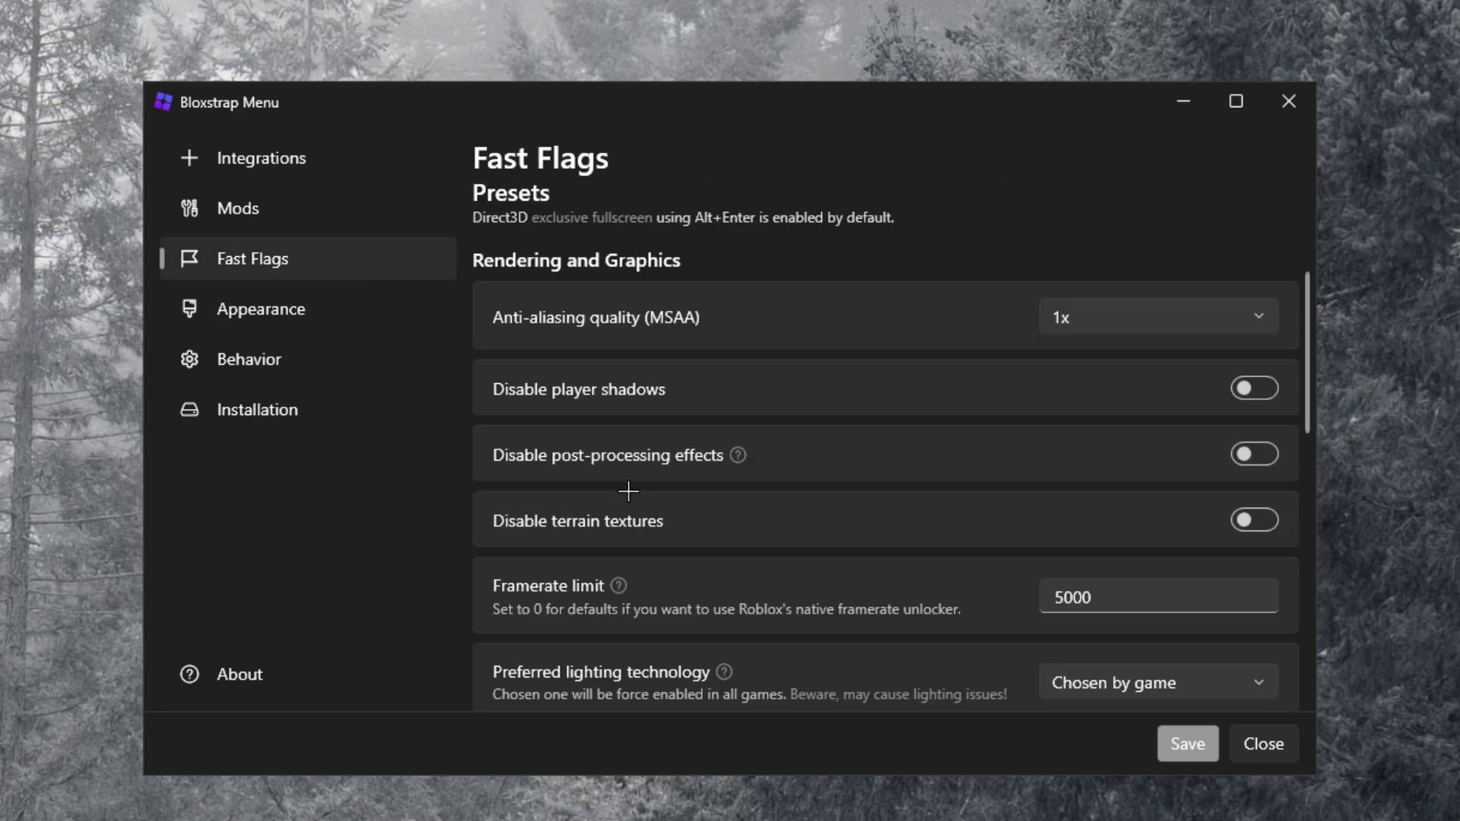
click(1265, 389)
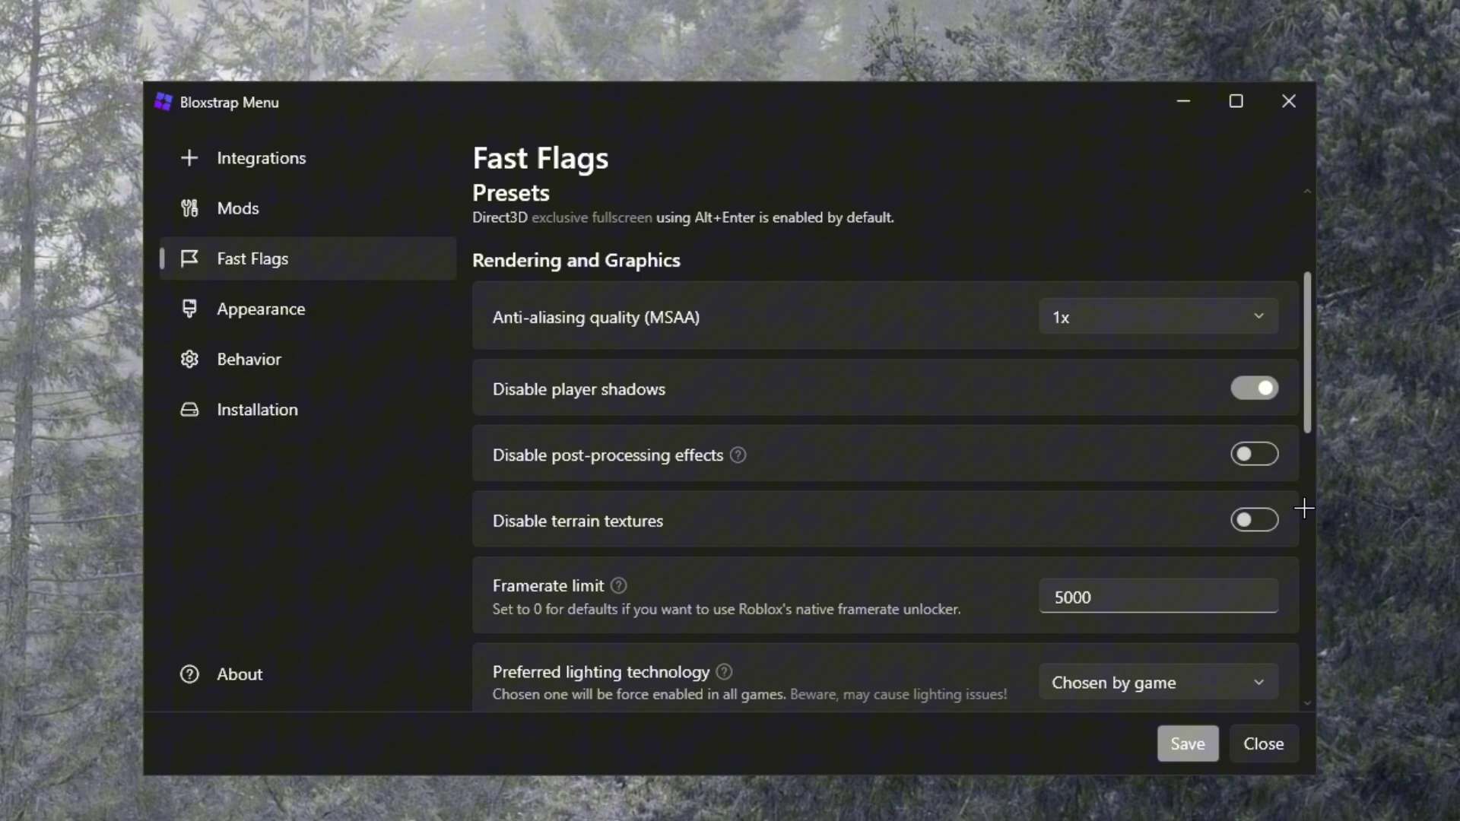
click(1248, 453)
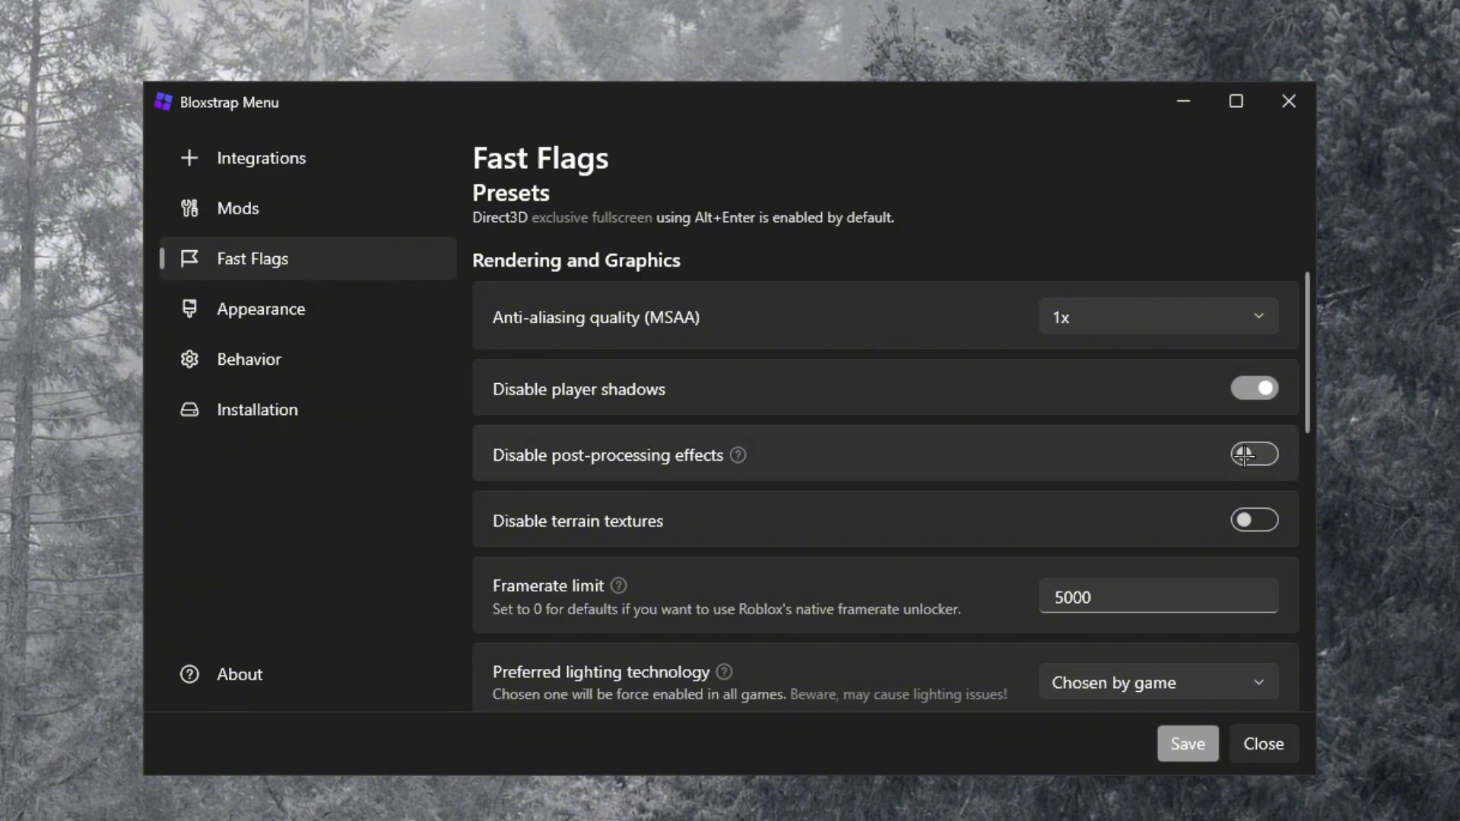
click(1250, 521)
Leave the rendering mode on Automatic and set the texture quality to Level 0 (Lowest)
scroll(1250, 521, down, 2)
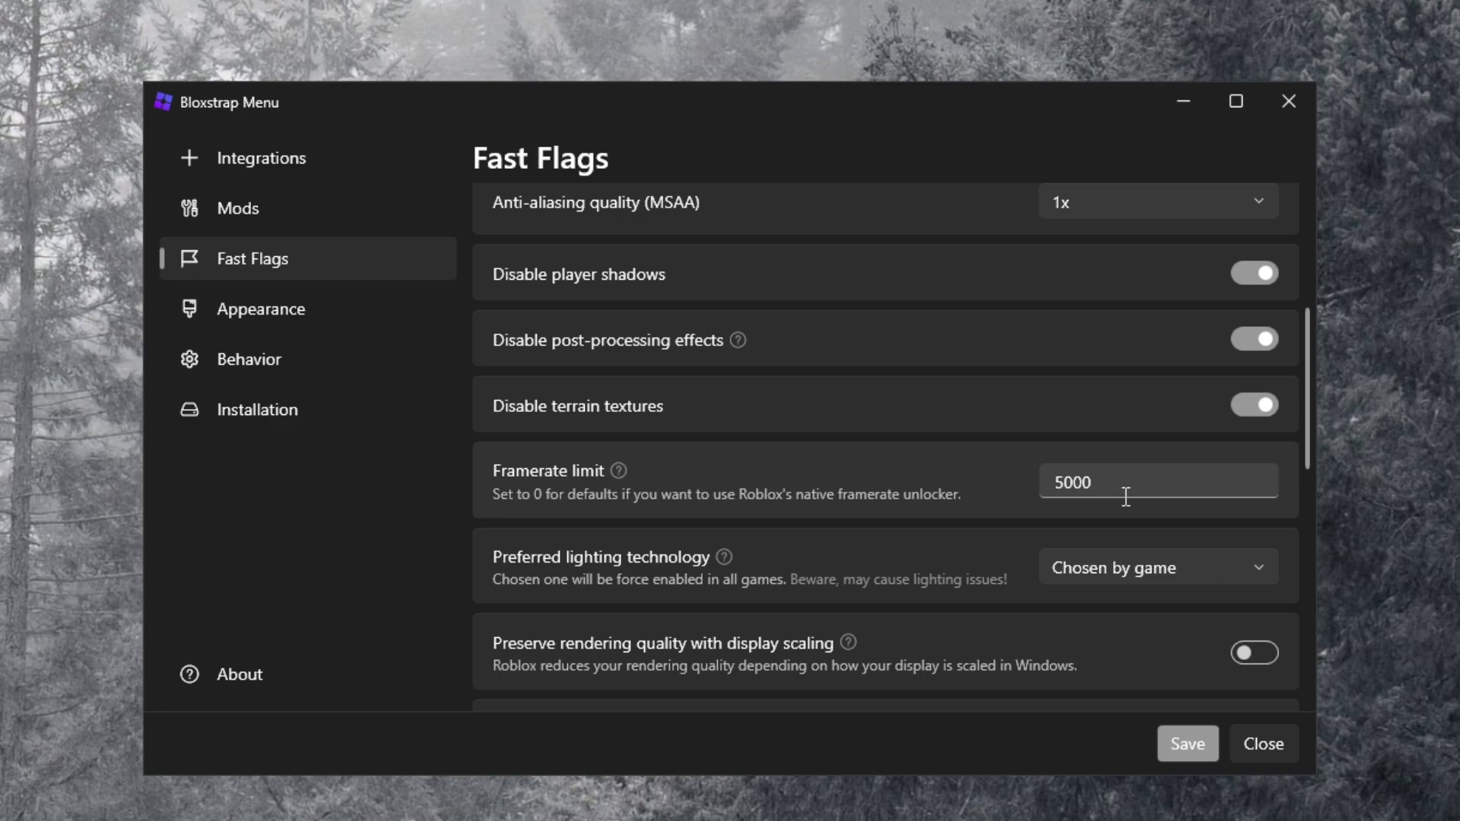
scroll(1125, 496, down, 4)
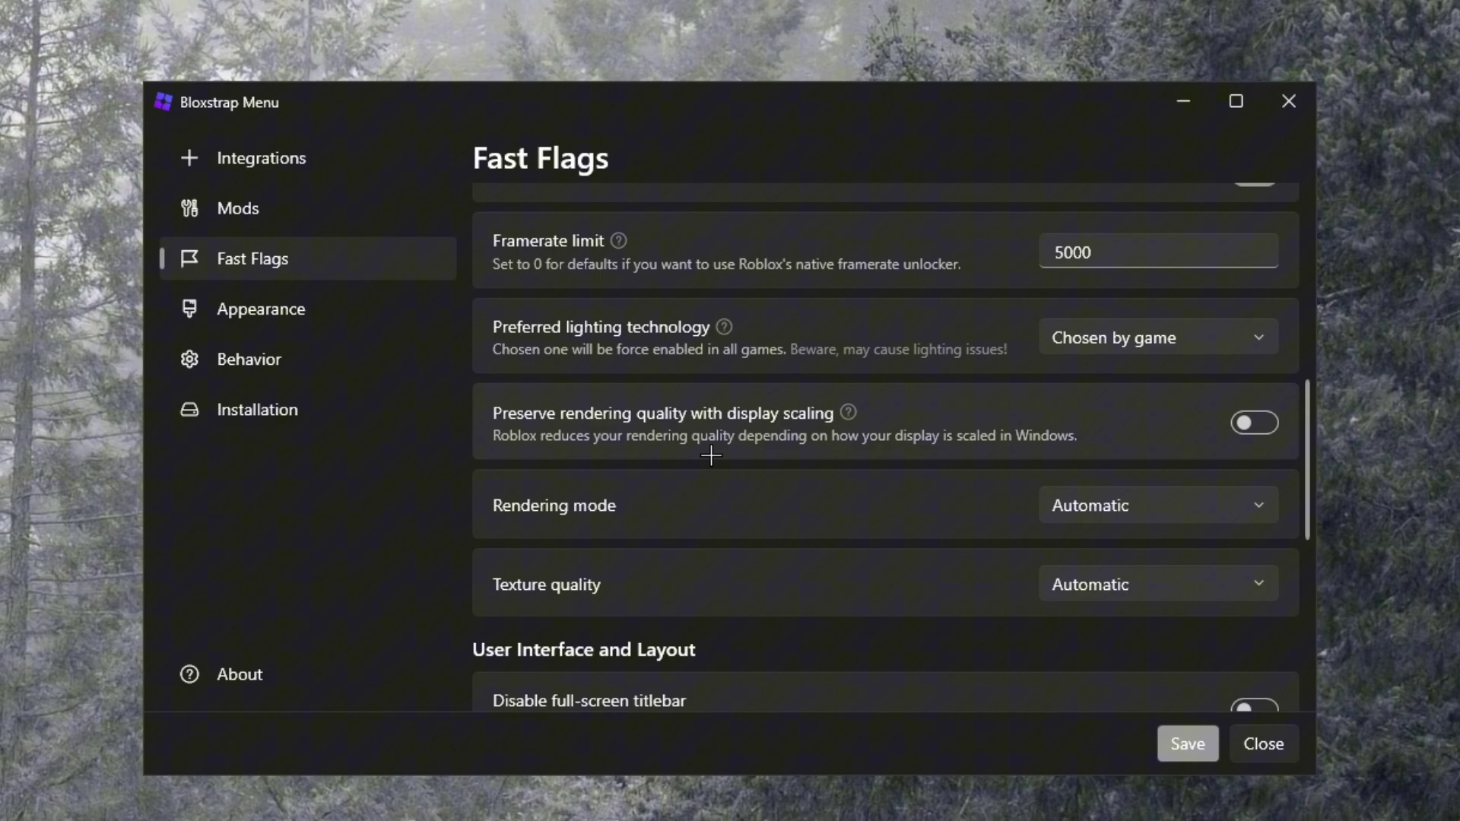
scroll(708, 466, down, 1)
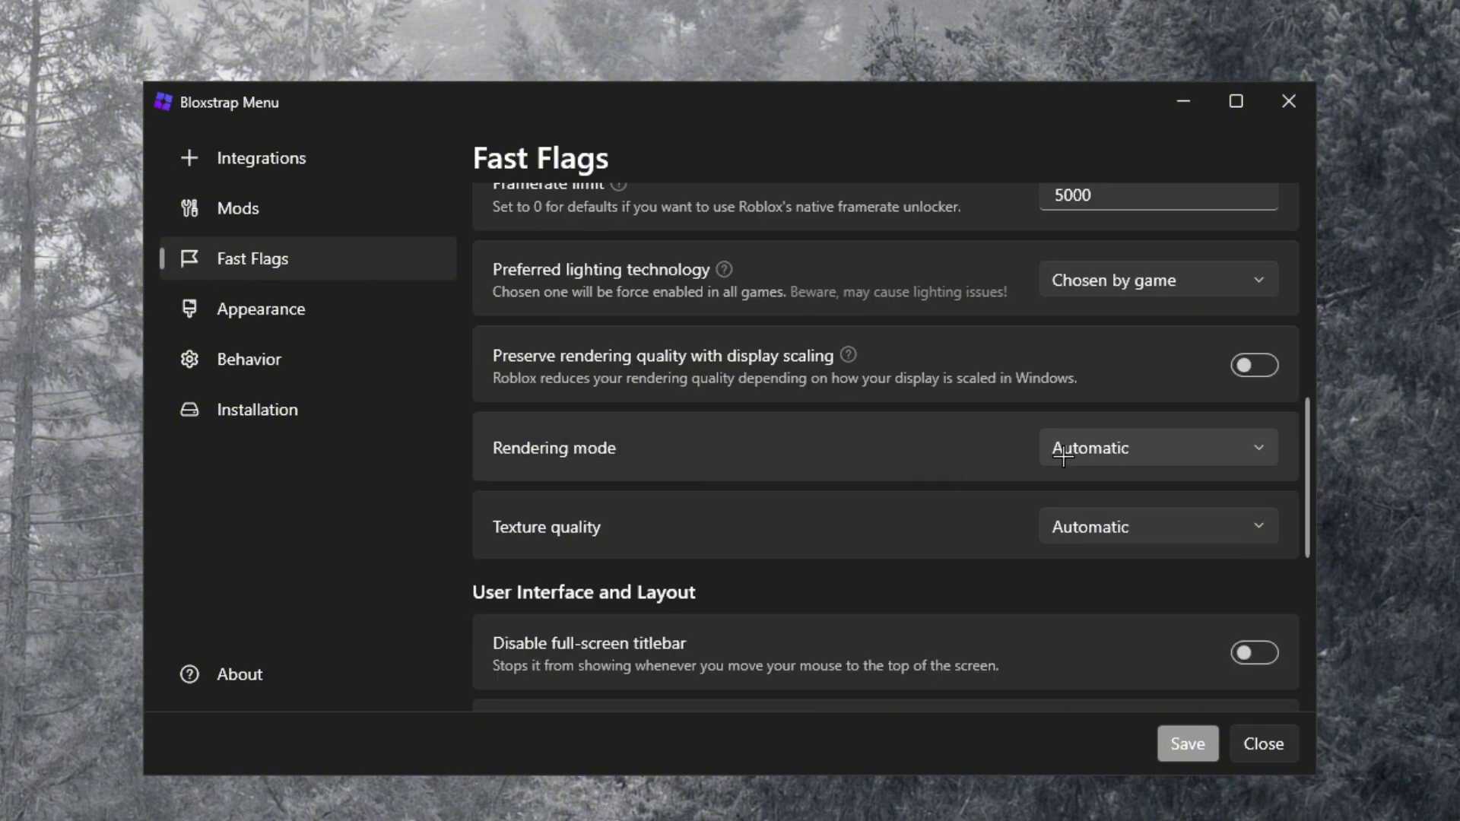
click(1132, 457)
click(1100, 461)
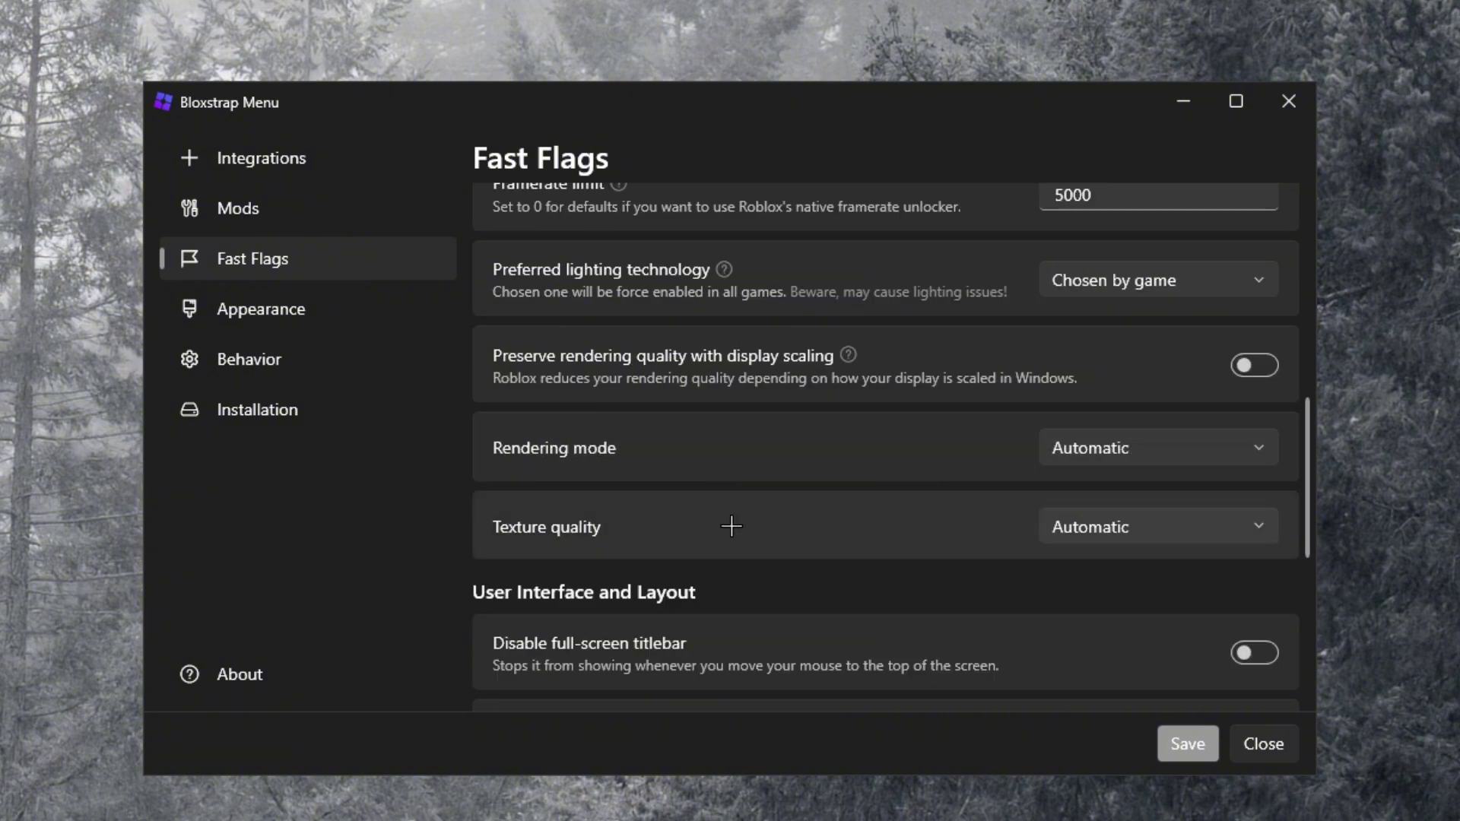
click(1124, 526)
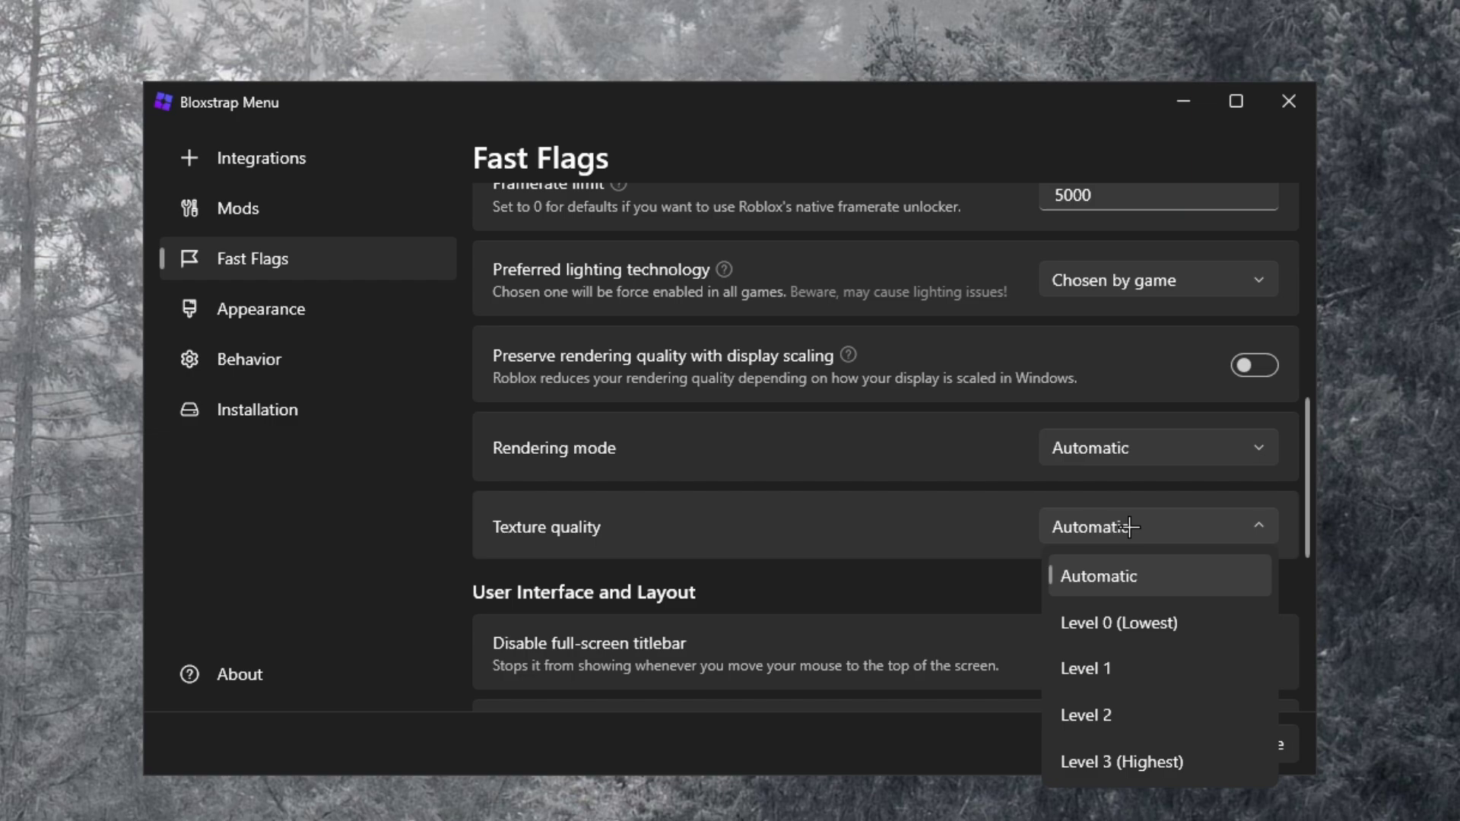
click(1125, 624)
Check the remaining User Interface and Layout options and save the Fast Flags configuration
scroll(869, 557, down, 6)
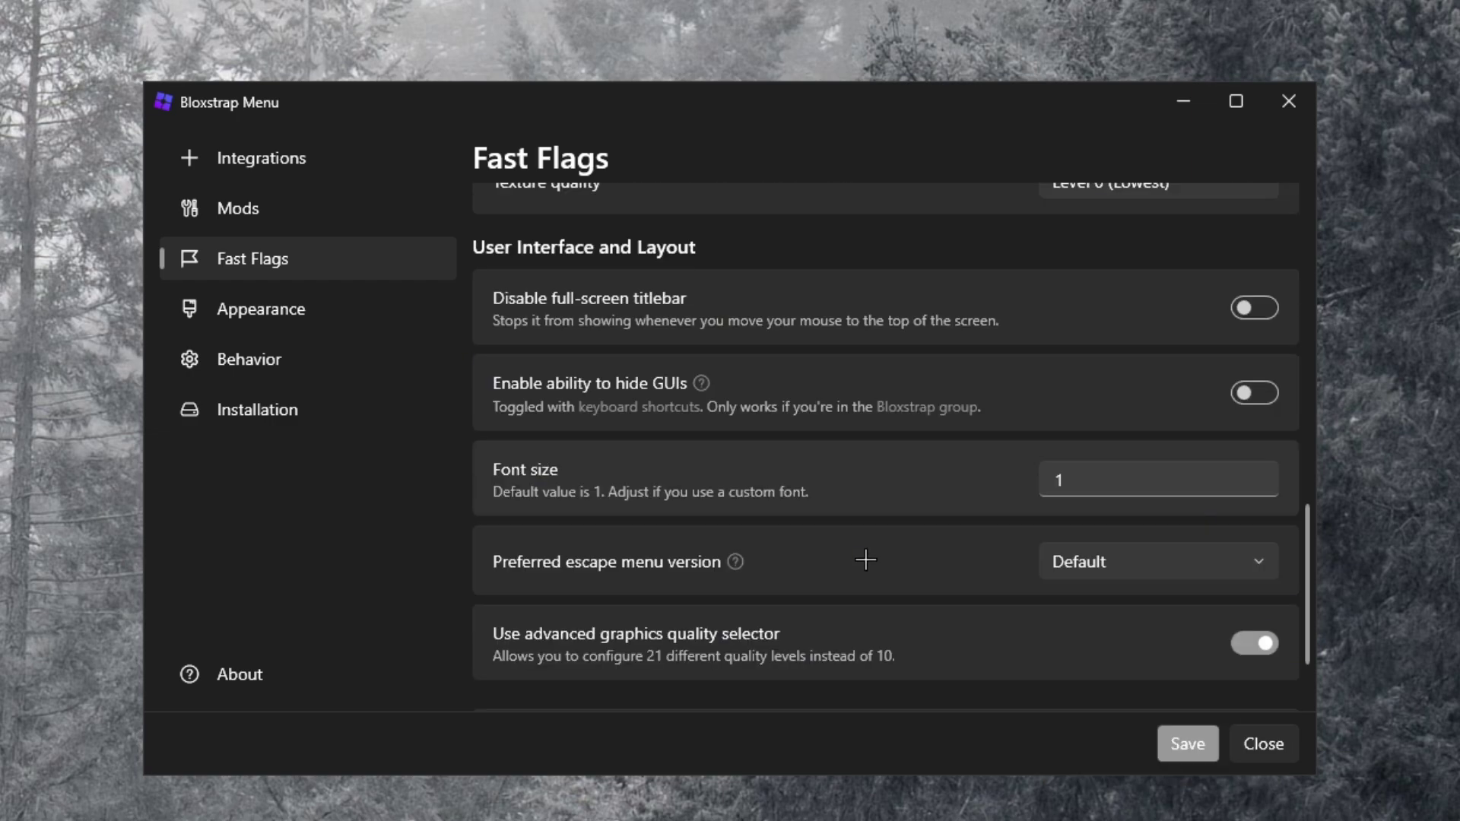
scroll(454, 462, down, 1)
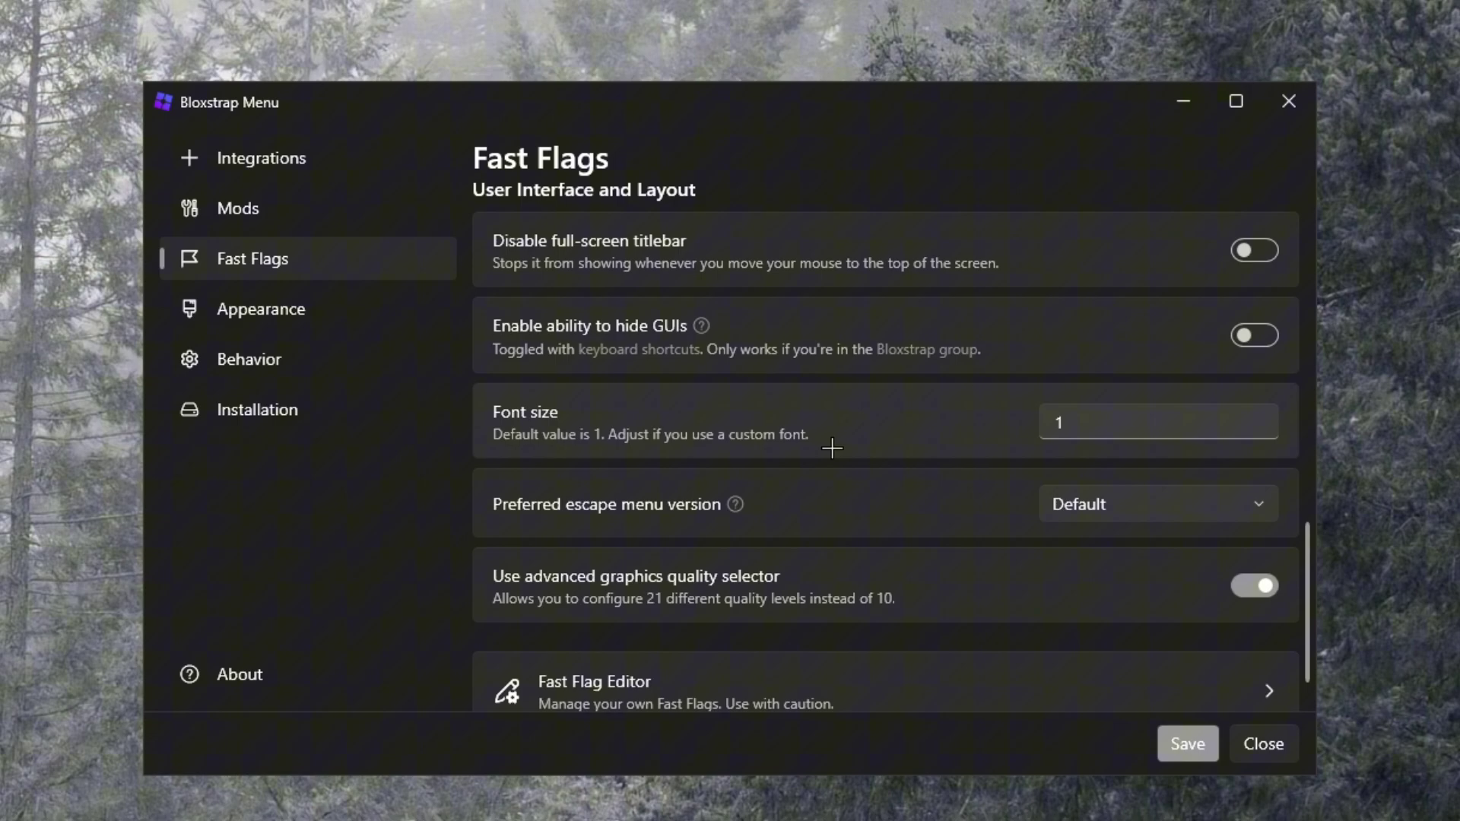
scroll(938, 471, down, 1)
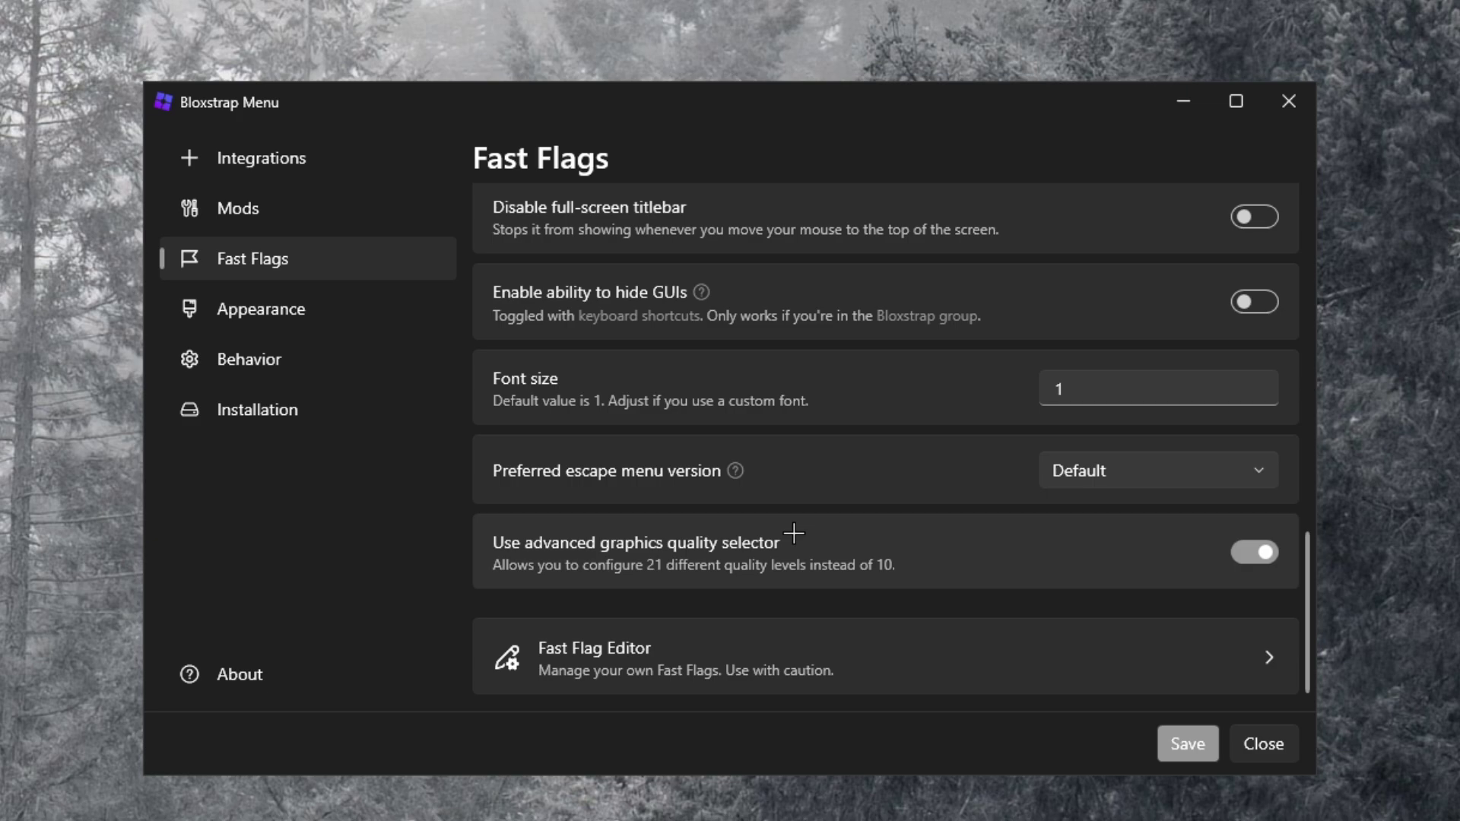
click(1187, 744)
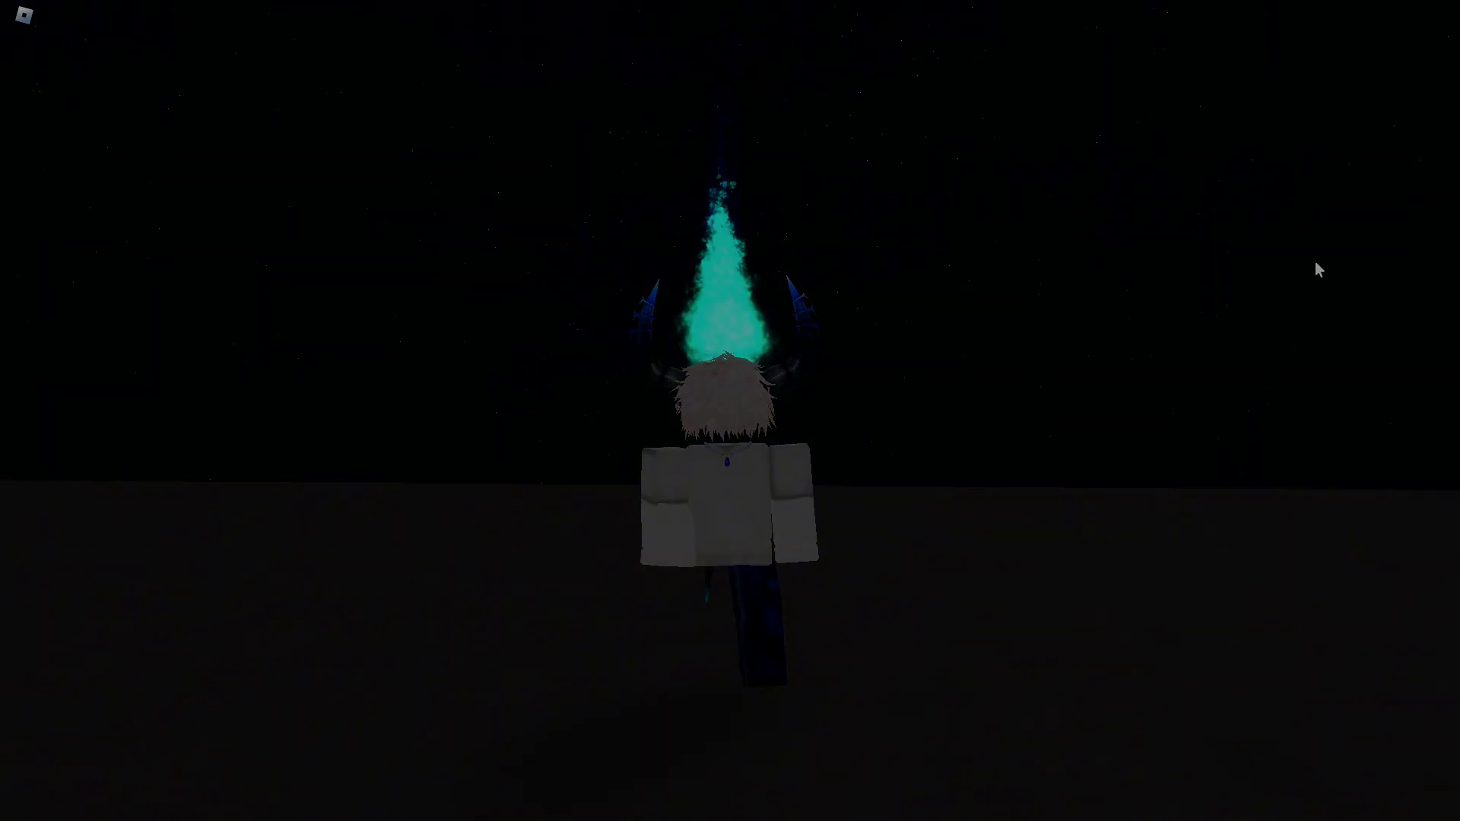
Switch to the running Roblox game, view the in-game menu's People list and close the menu
key(Escape)
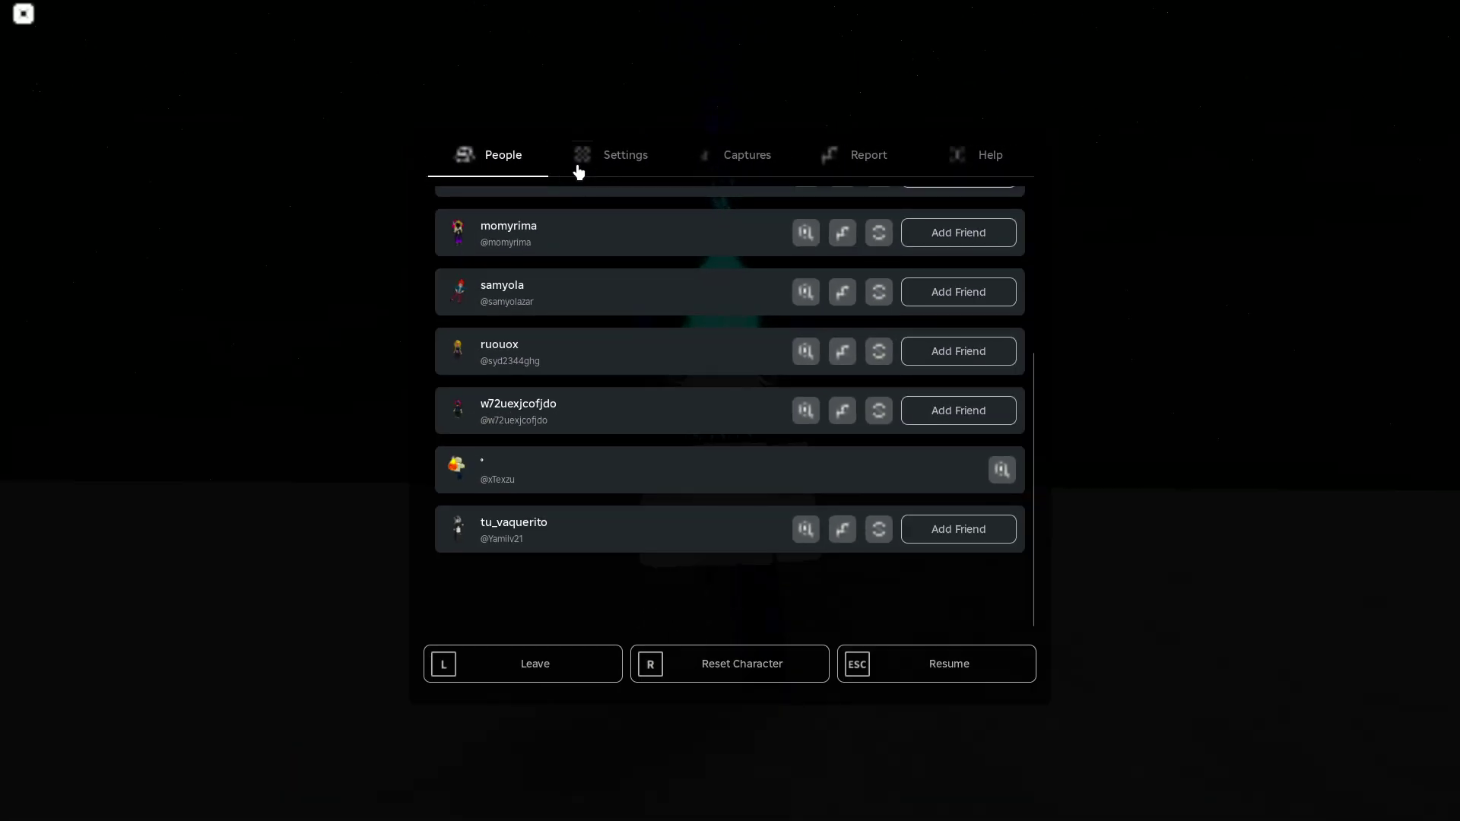
scroll(676, 219, up, 1)
key(Escape)
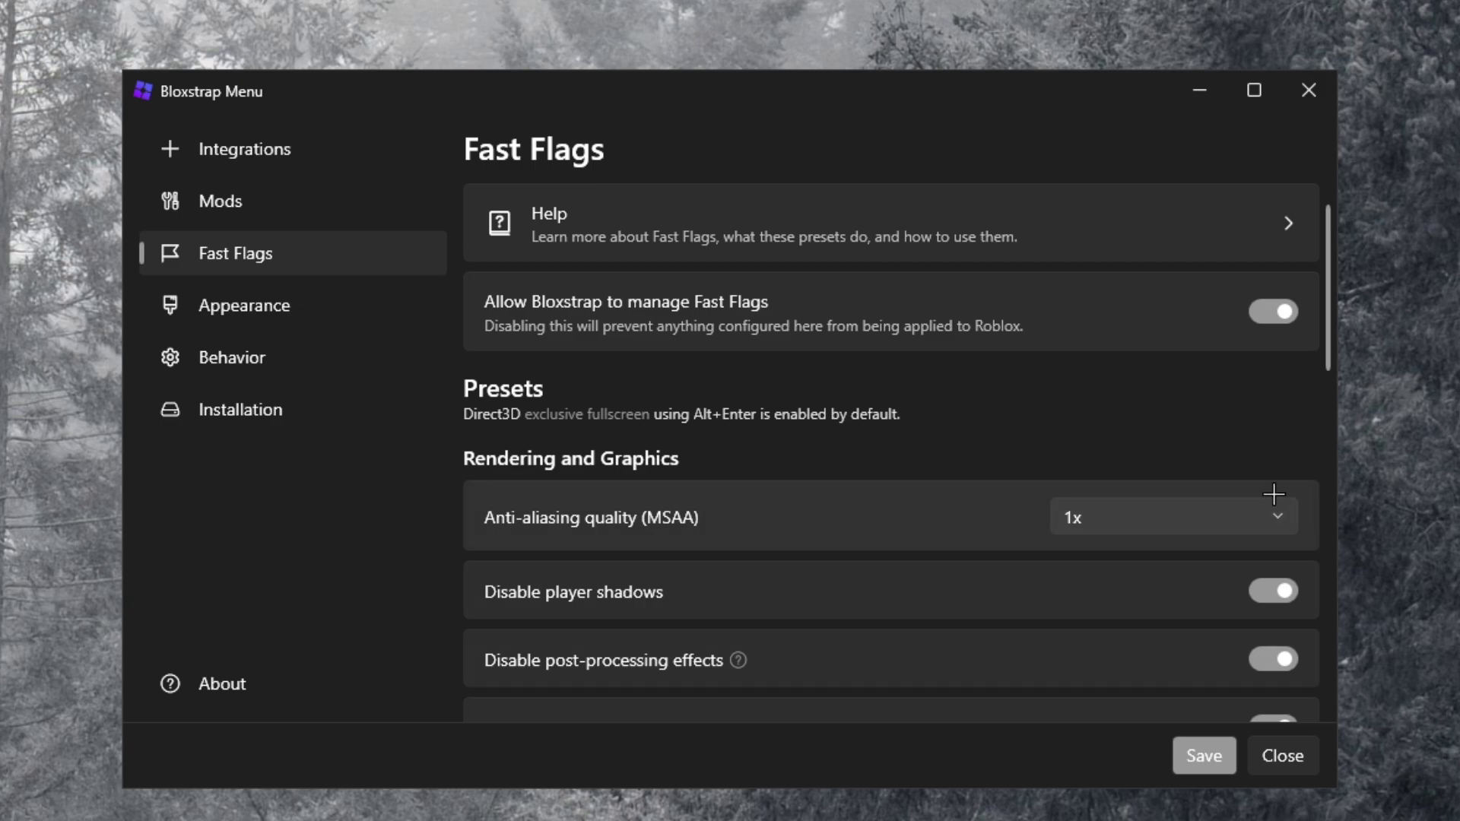
Return to Bloxstrap's Fast Flags settings and turn off the Disable player shadows option
scroll(1273, 494, down, 2)
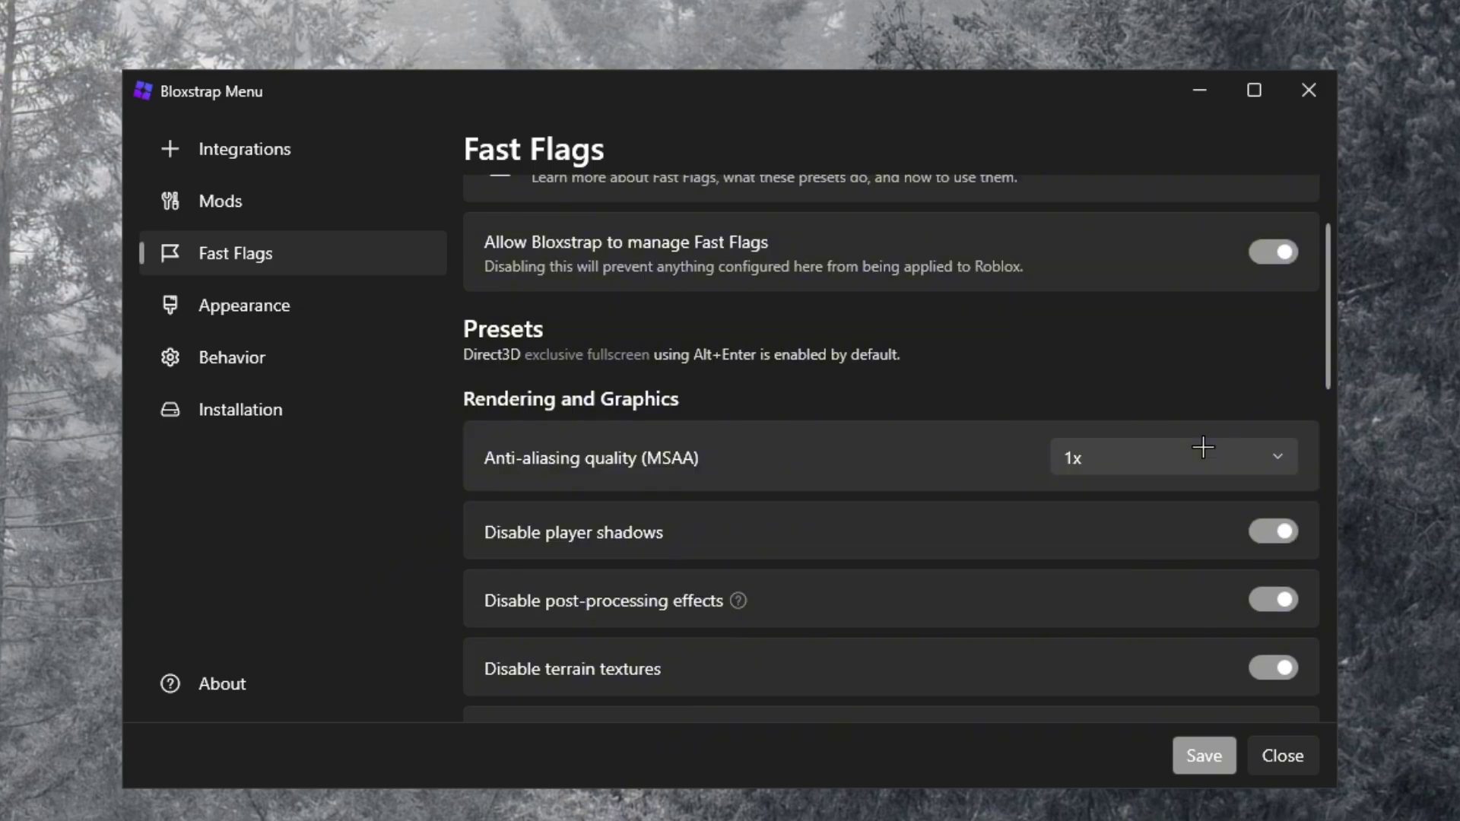
scroll(707, 394, down, 1)
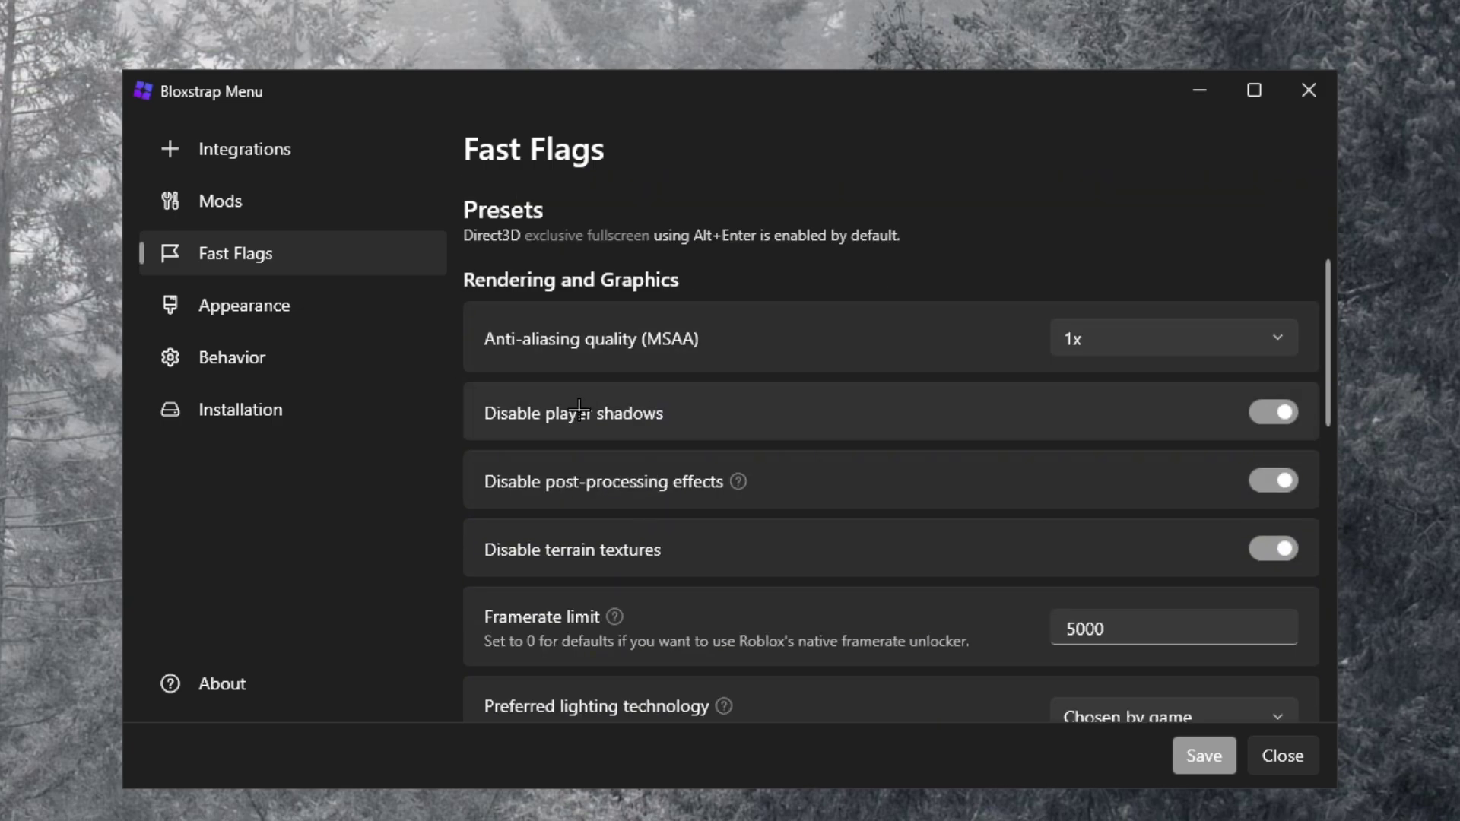
click(1254, 410)
Change the texture quality preset, trying Level 2 and settling on Level 1
scroll(740, 420, down, 1)
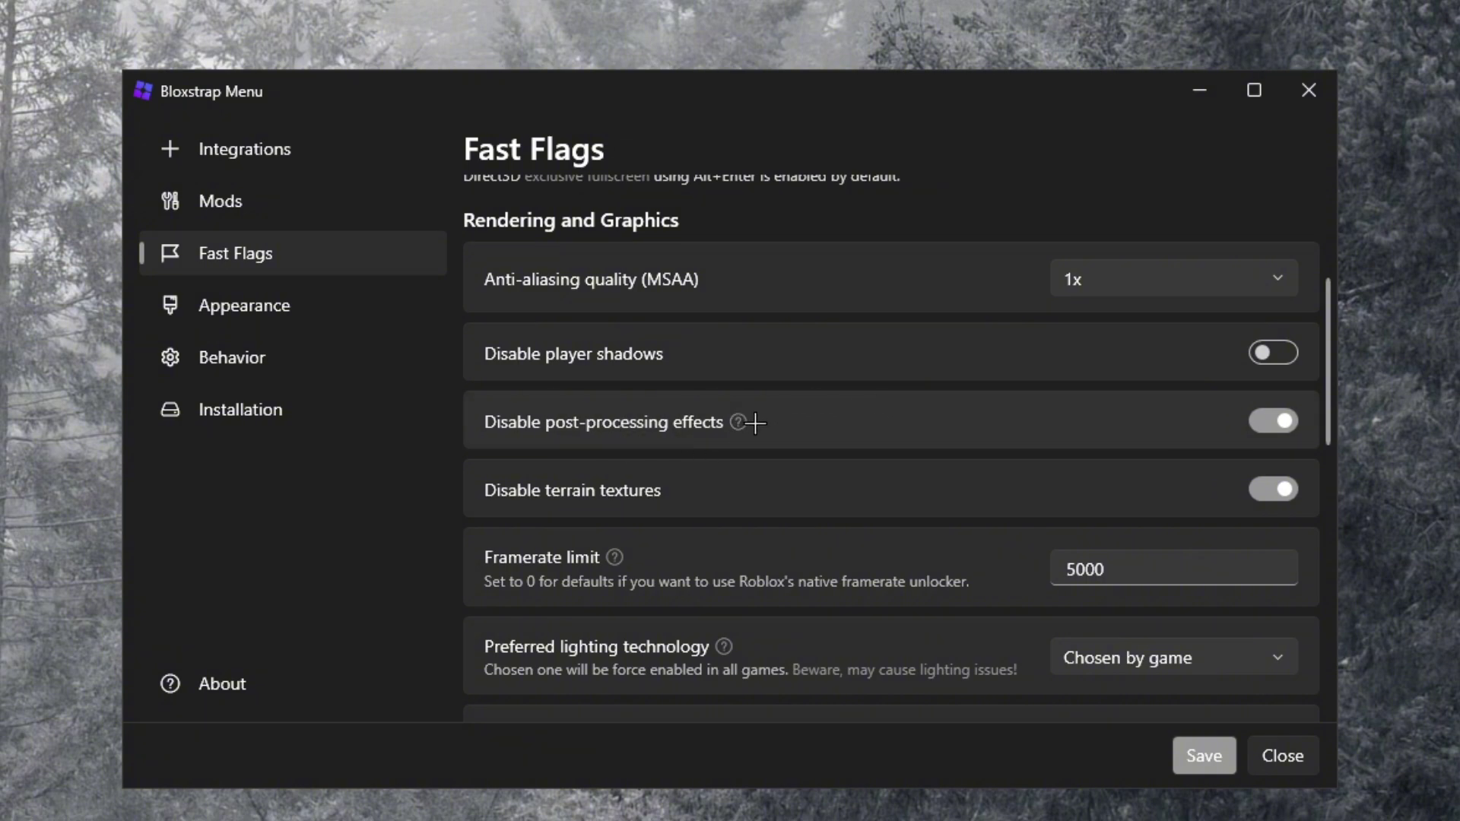
scroll(755, 422, down, 1)
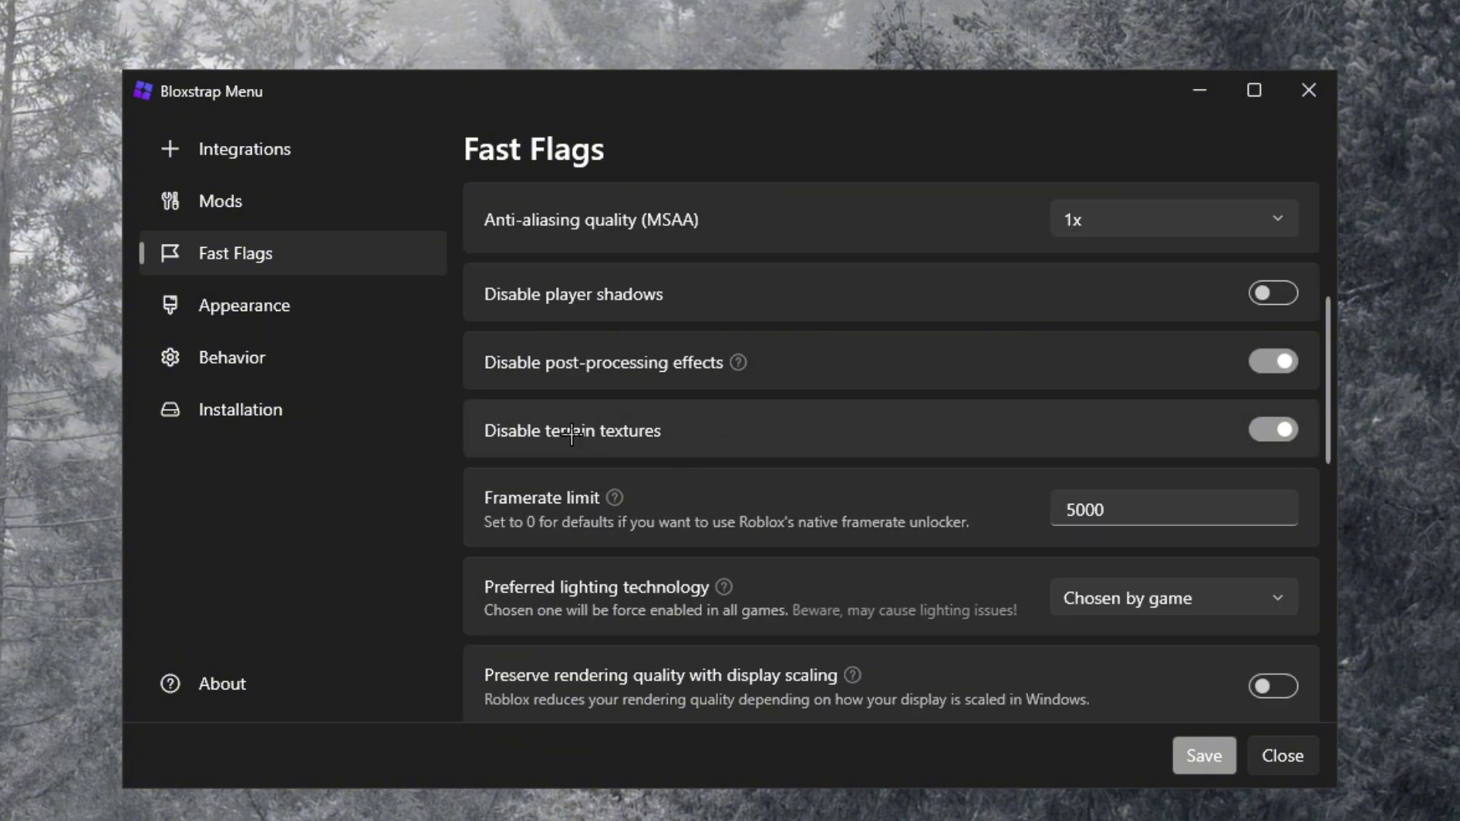
scroll(597, 431, down, 6)
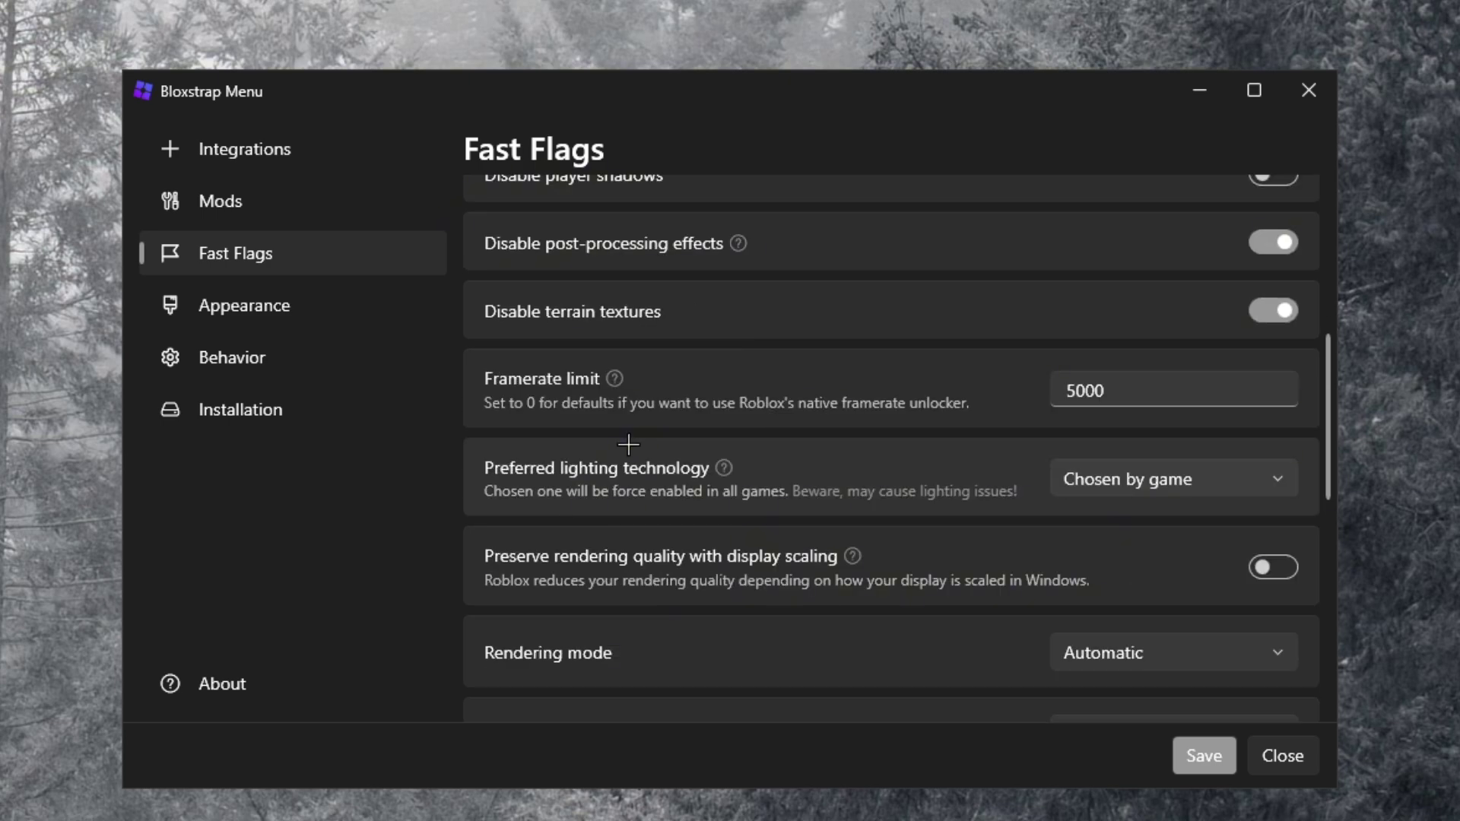
scroll(550, 479, down, 2)
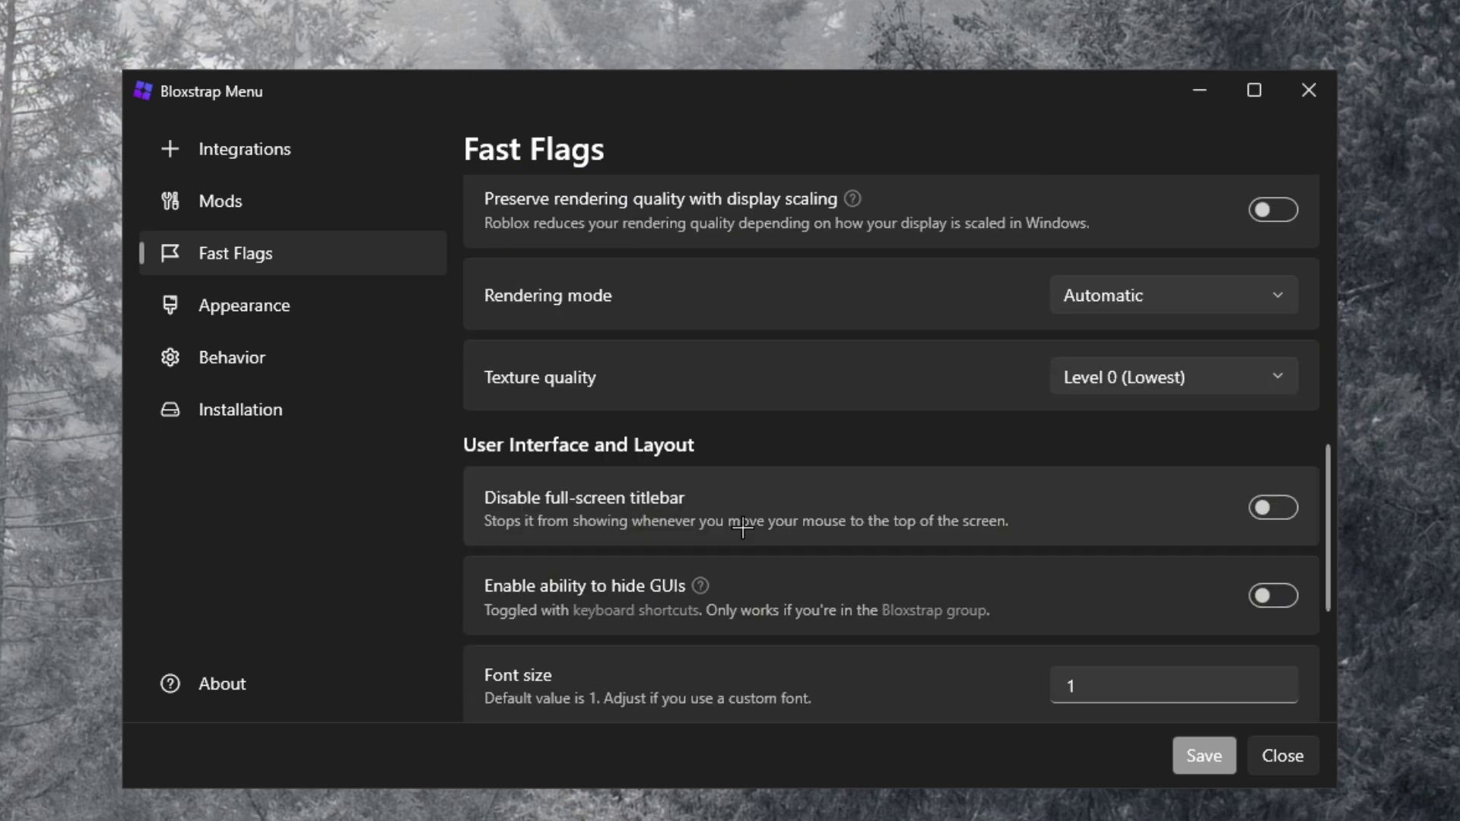
click(1170, 380)
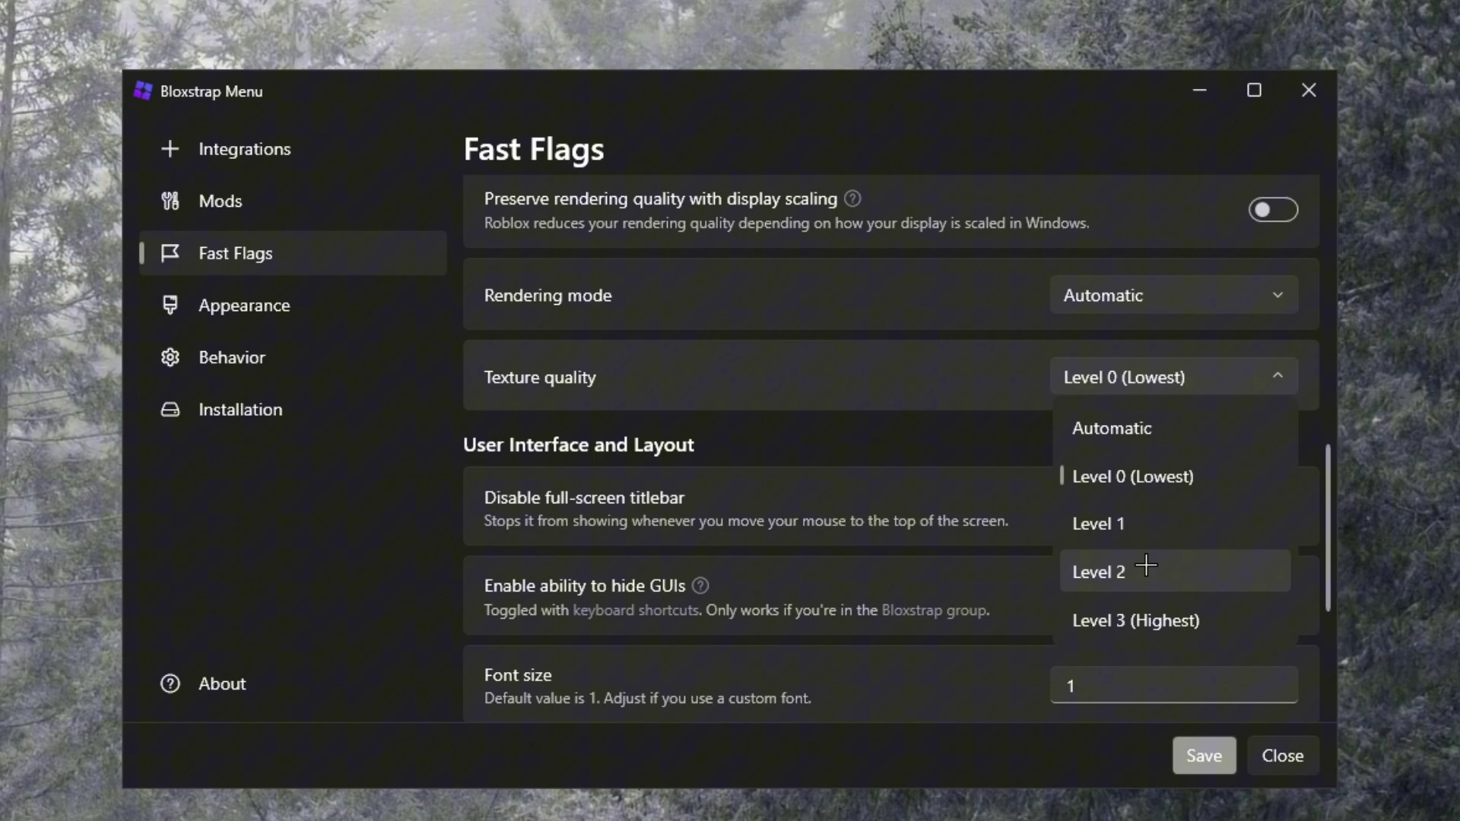
click(1125, 568)
click(1089, 393)
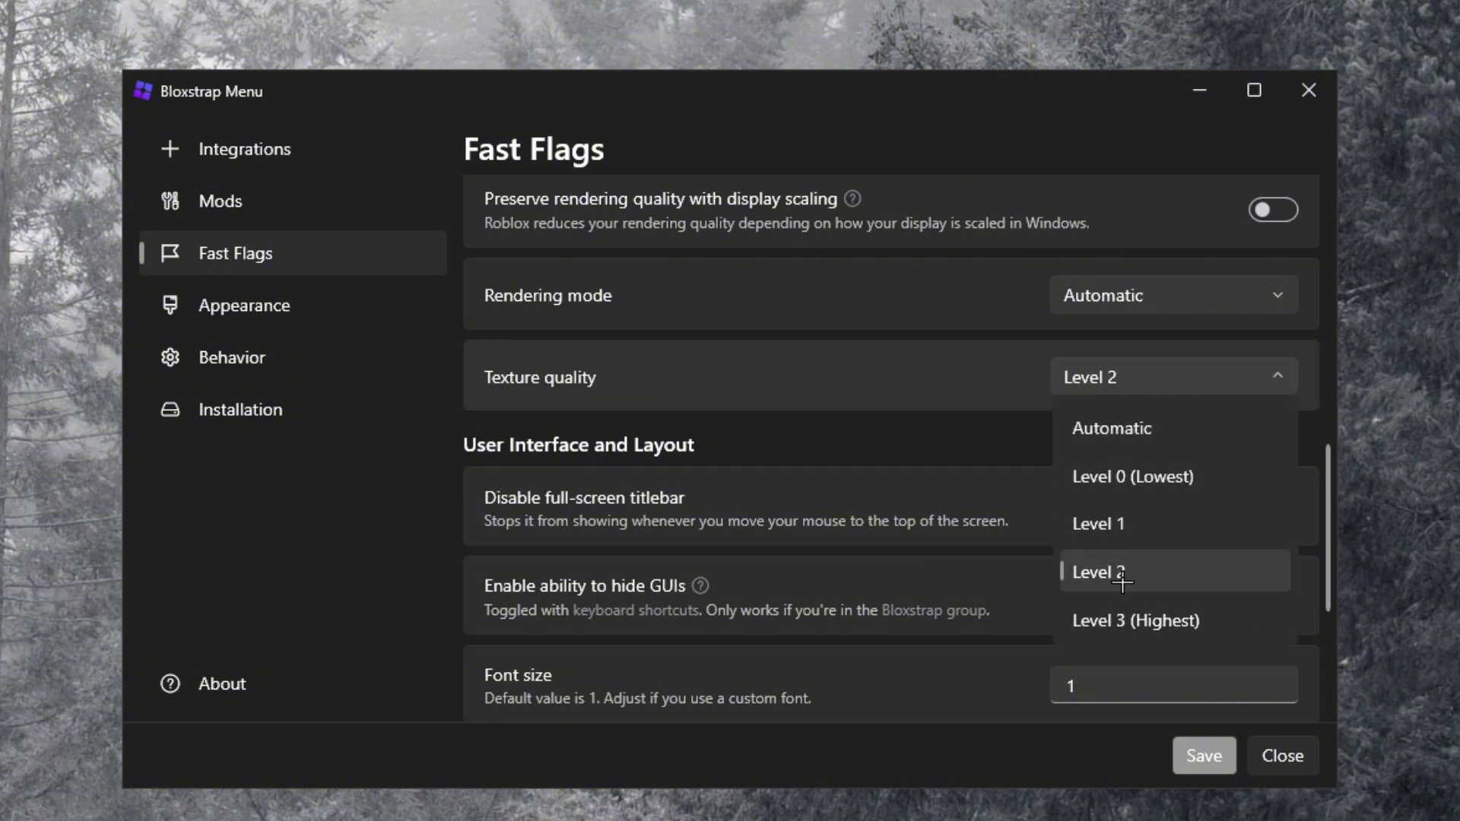
click(1107, 520)
scroll(912, 603, down, 2)
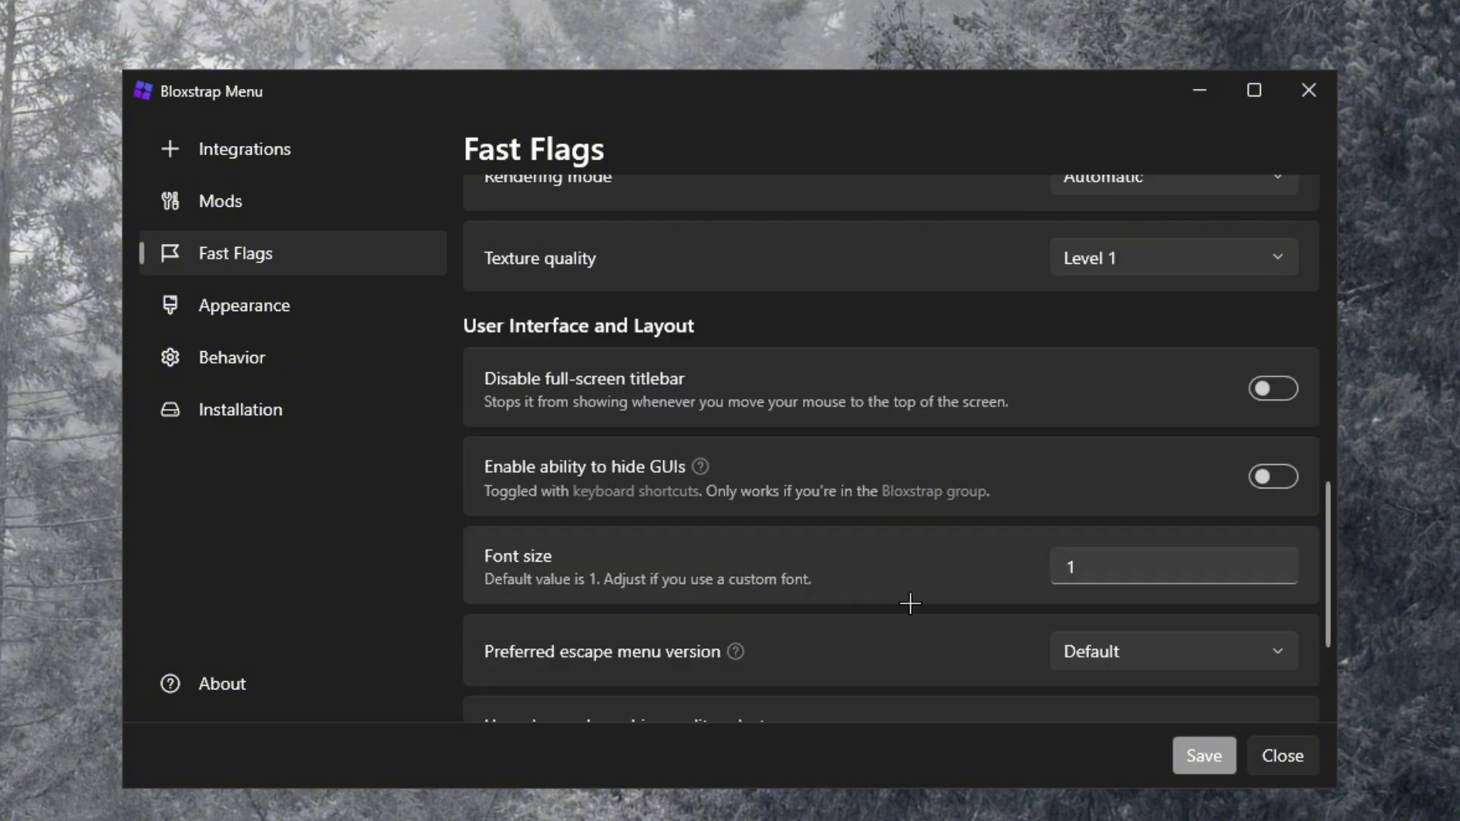
scroll(473, 521, up, 3)
scroll(882, 585, down, 4)
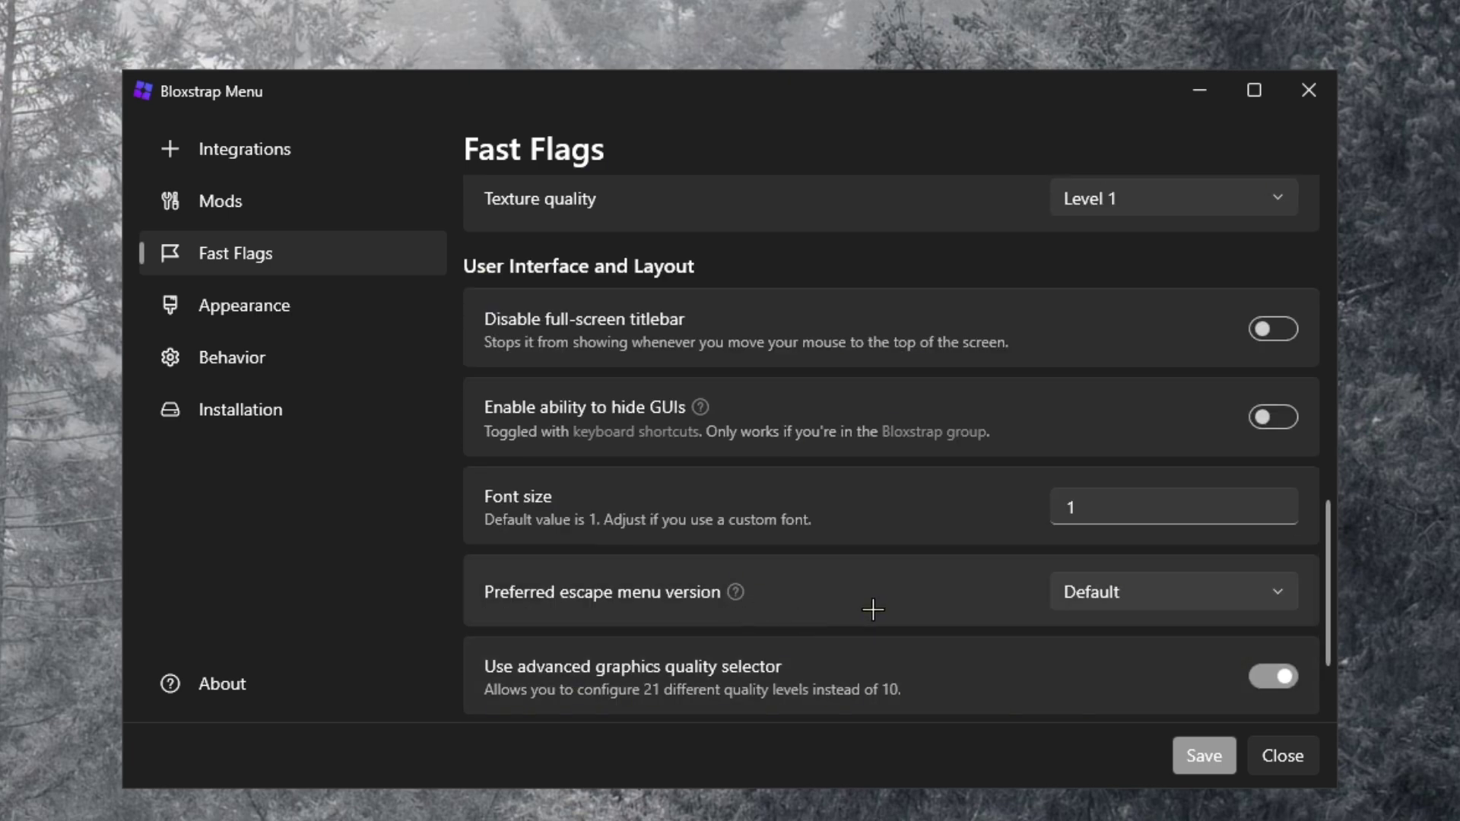
scroll(873, 609, up, 3)
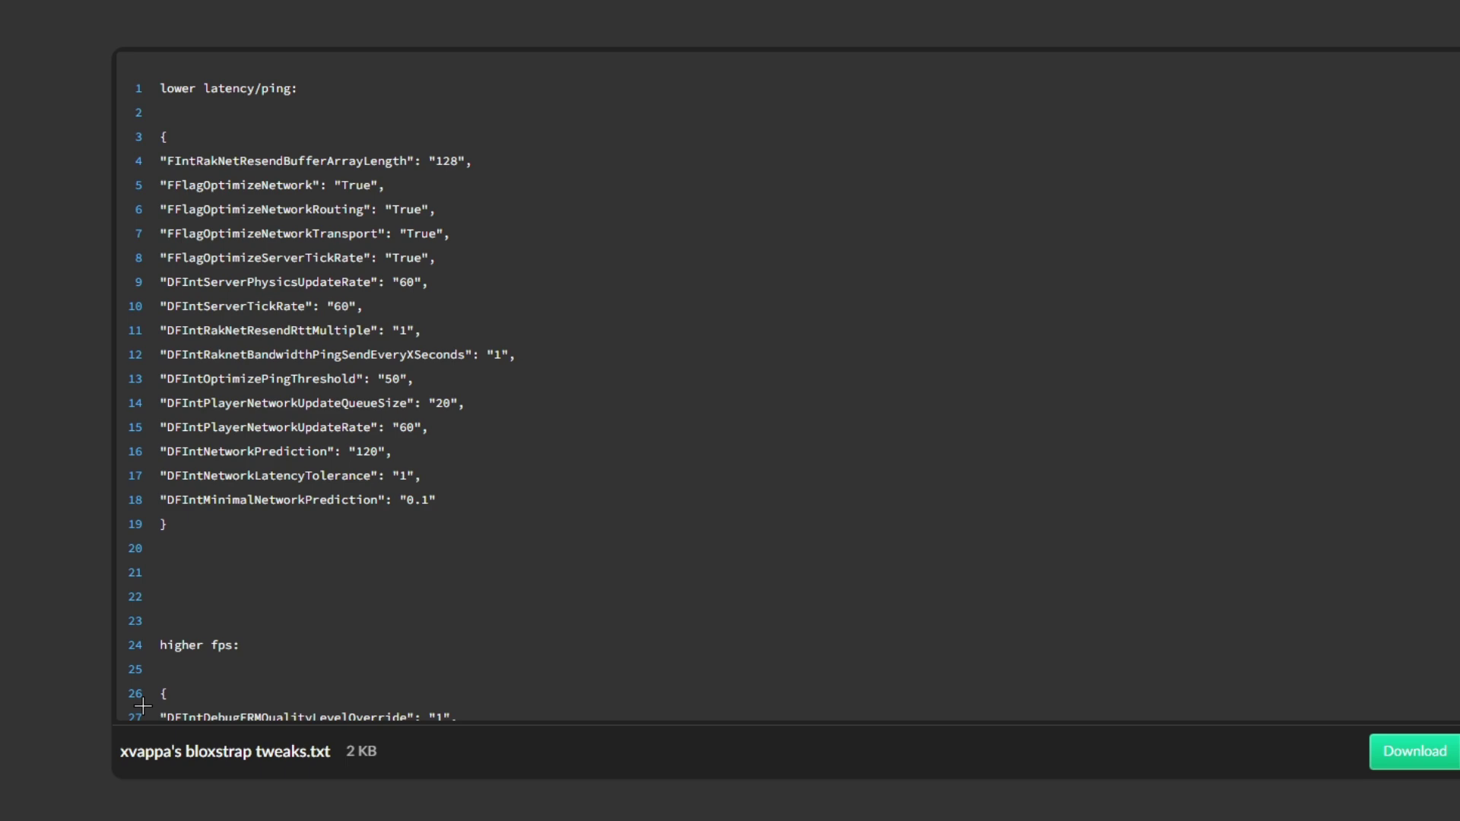
Highlight the bloxstrap tweaks text file's name on MEGA and examine the fast flag presets in the Roblox-Client-Optimizer README on GitHub
drag(122, 762, 283, 764)
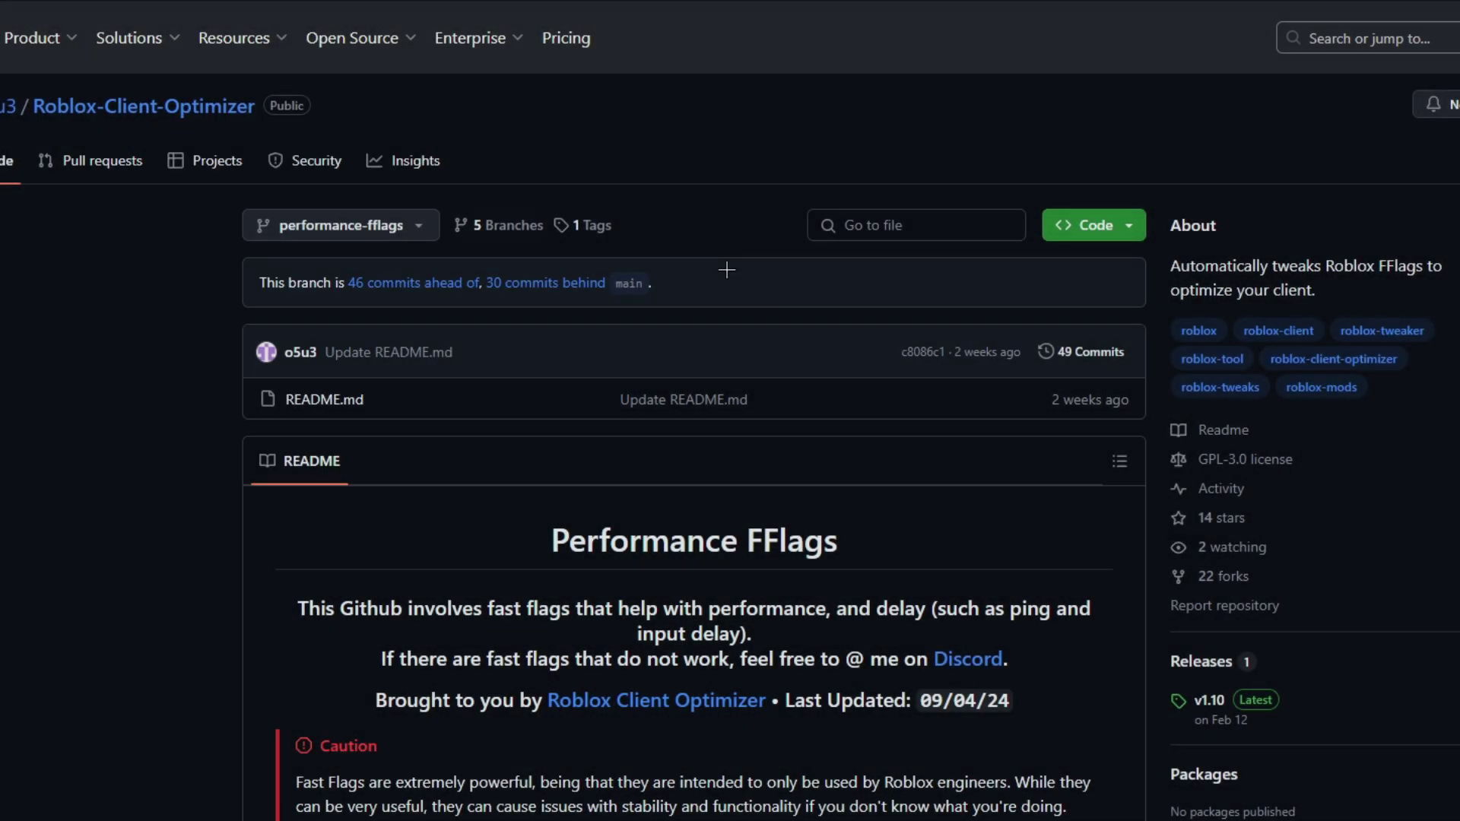
scroll(711, 646, down, 20)
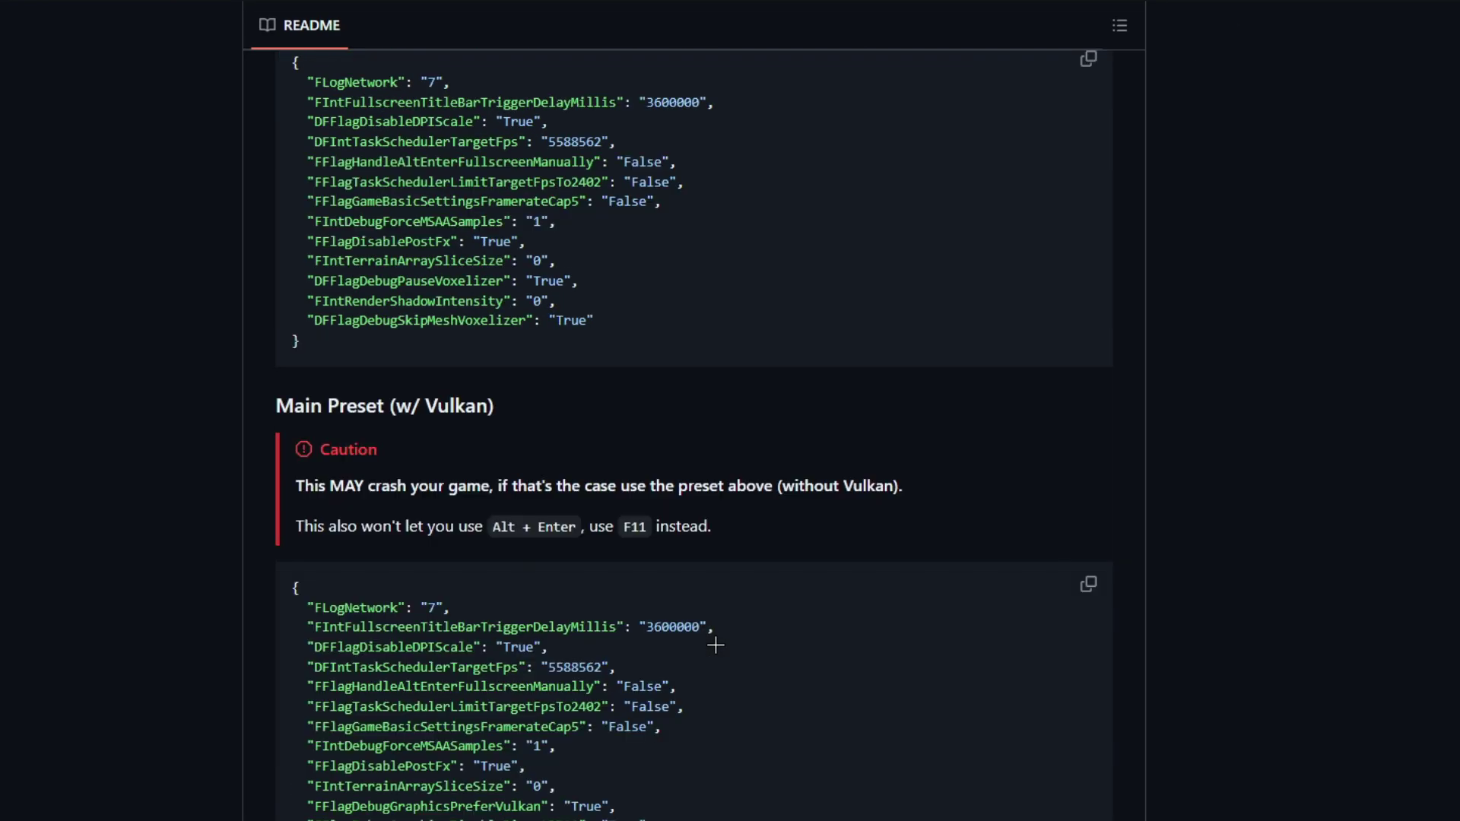
scroll(715, 645, down, 20)
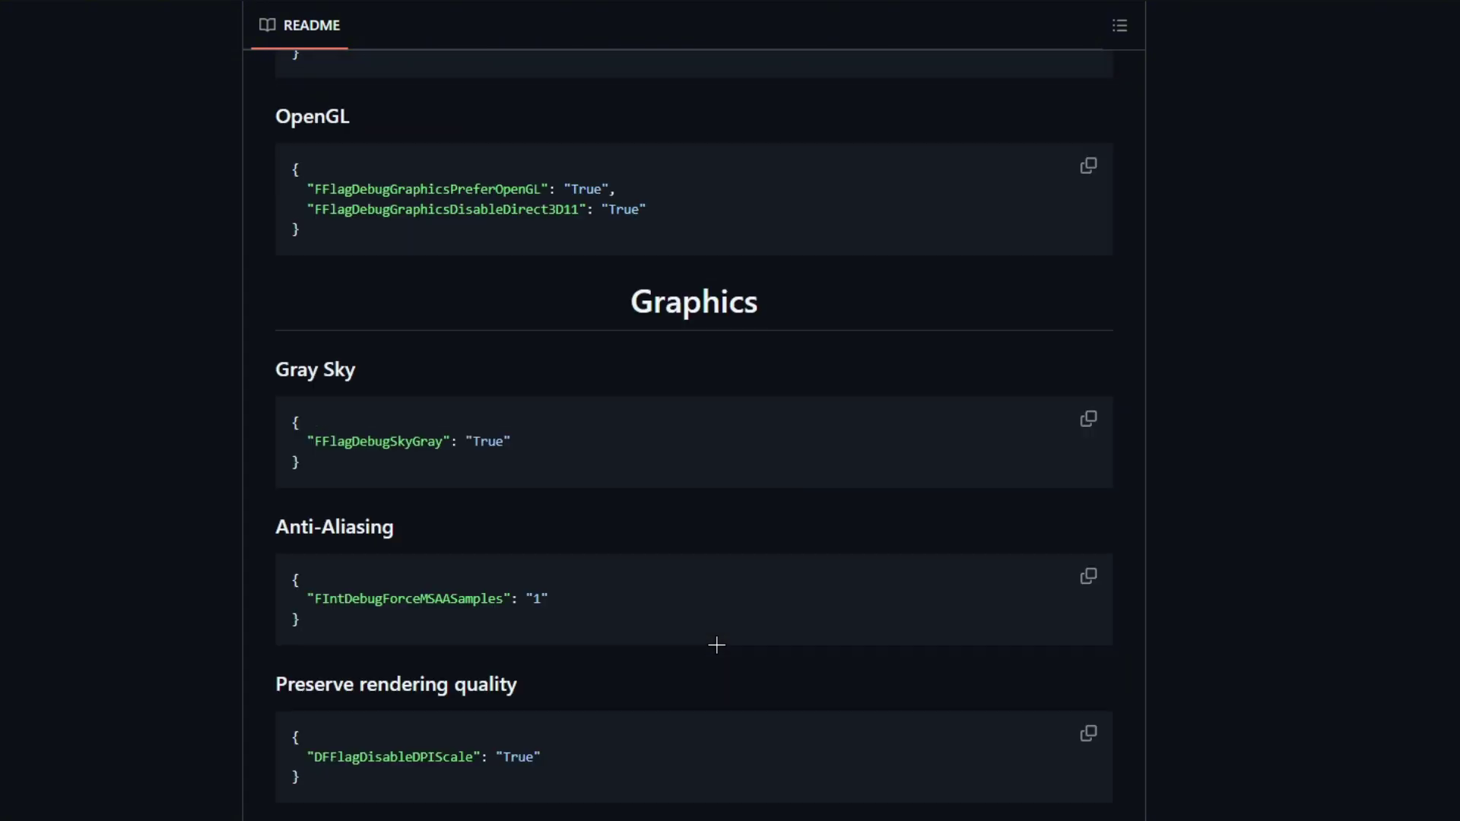
scroll(561, 701, up, 9)
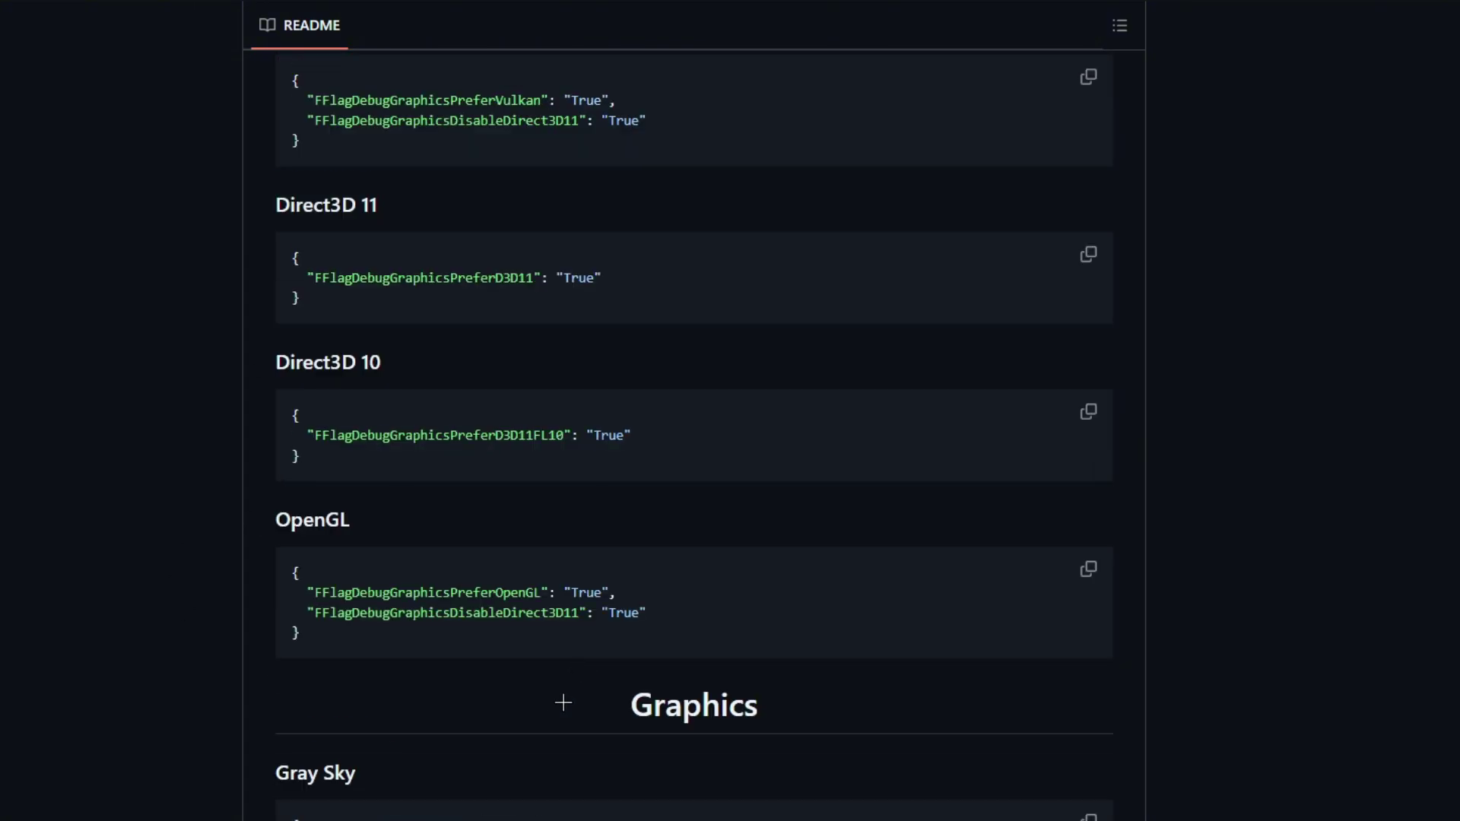
scroll(563, 633, down, 15)
scroll(563, 633, down, 20)
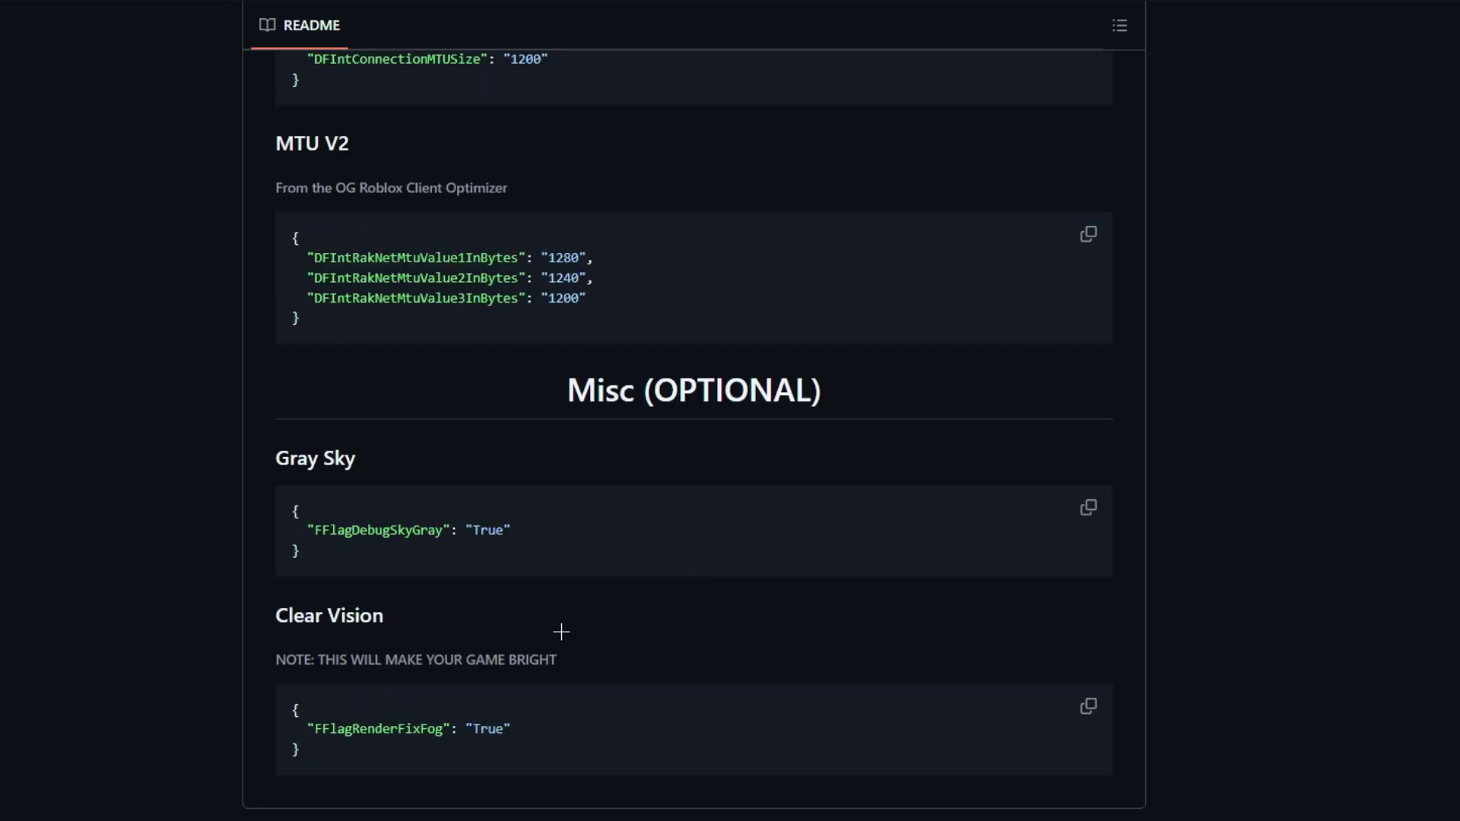
scroll(562, 631, up, 20)
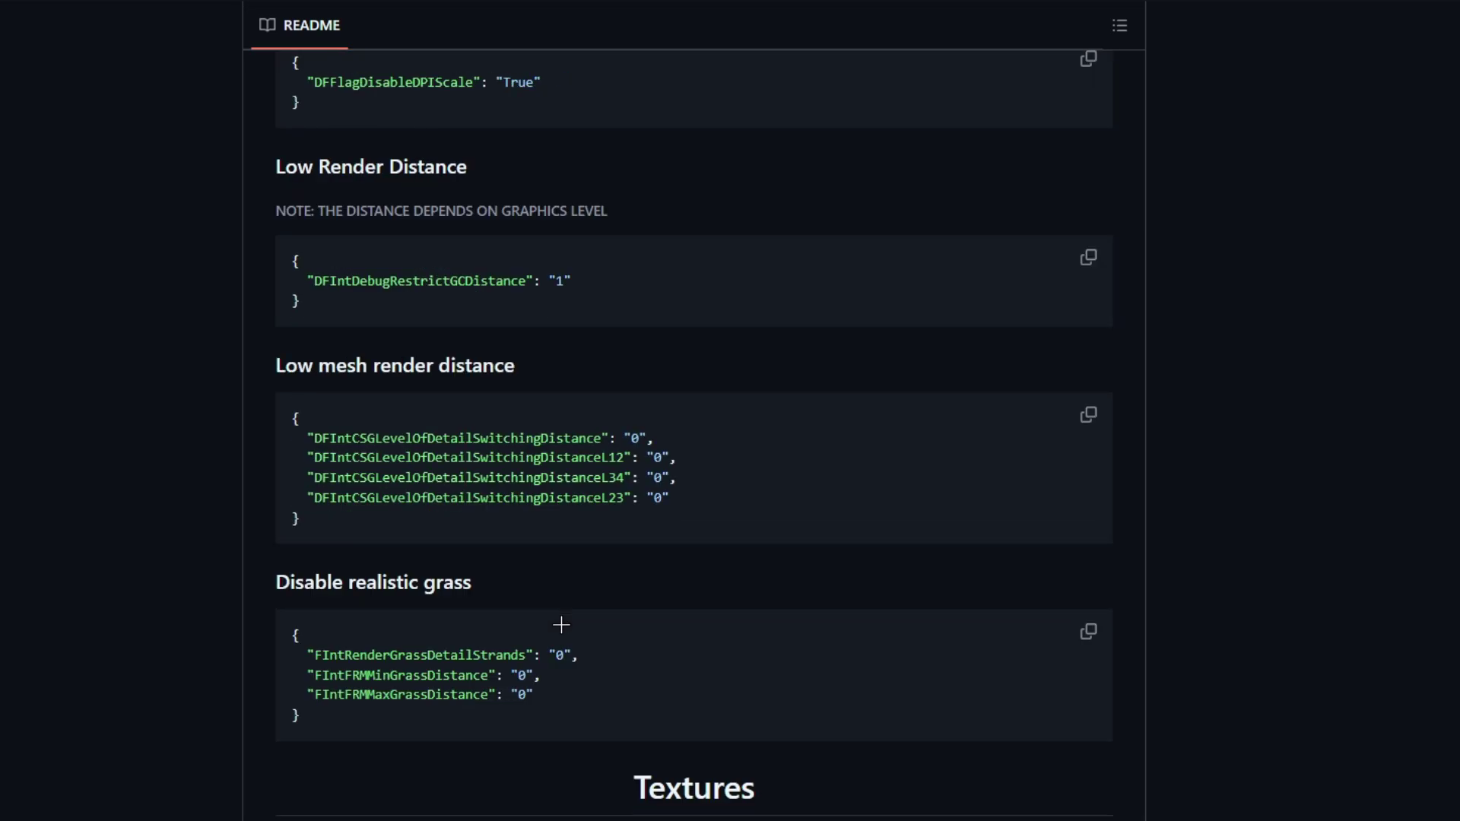
scroll(560, 620, up, 5)
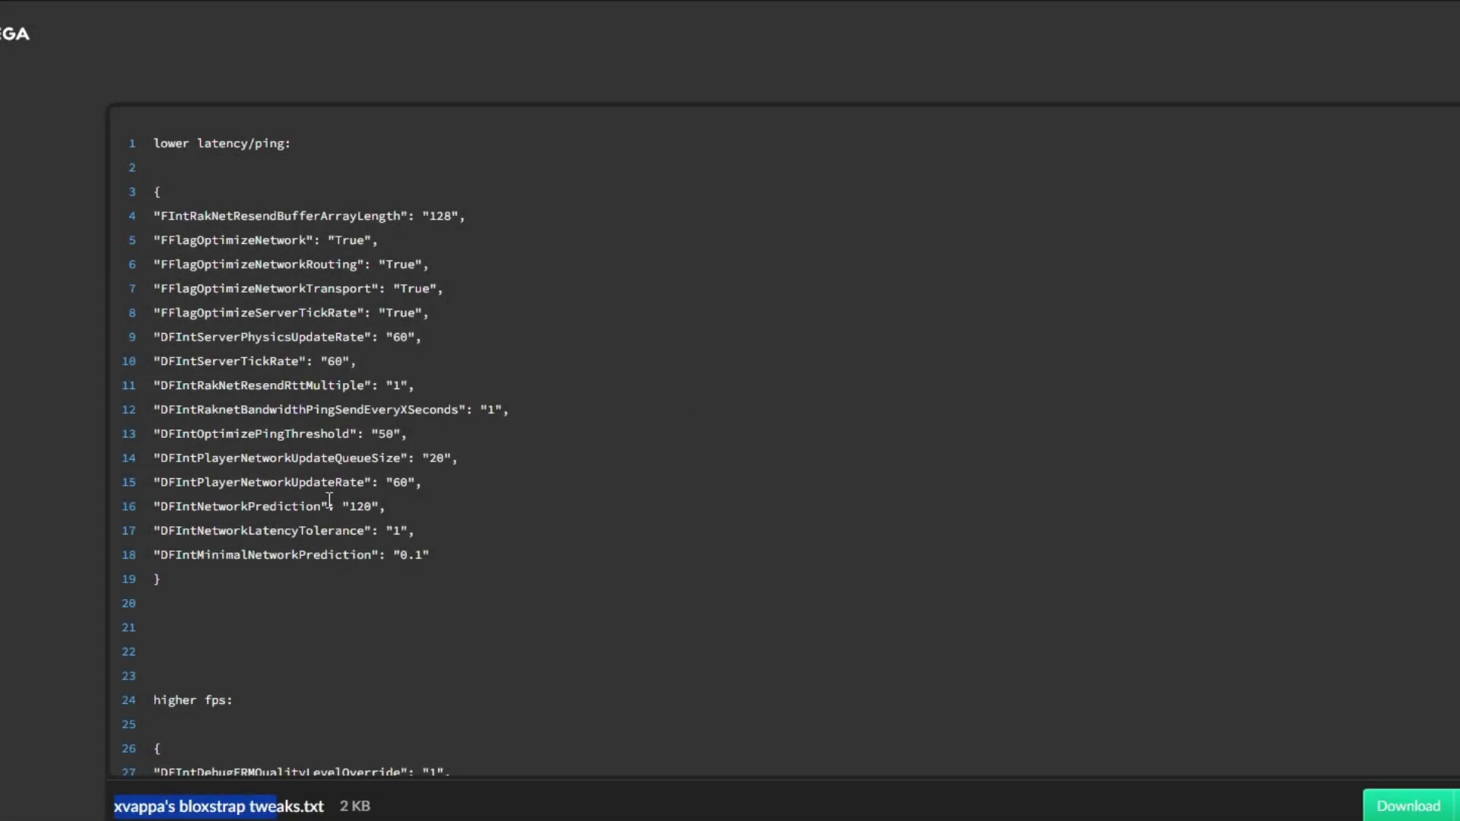
Examine the lower latency/ping and higher fps fast flag blocks in the bloxstrap tweaks text file on MEGA
scroll(474, 581, down, 10)
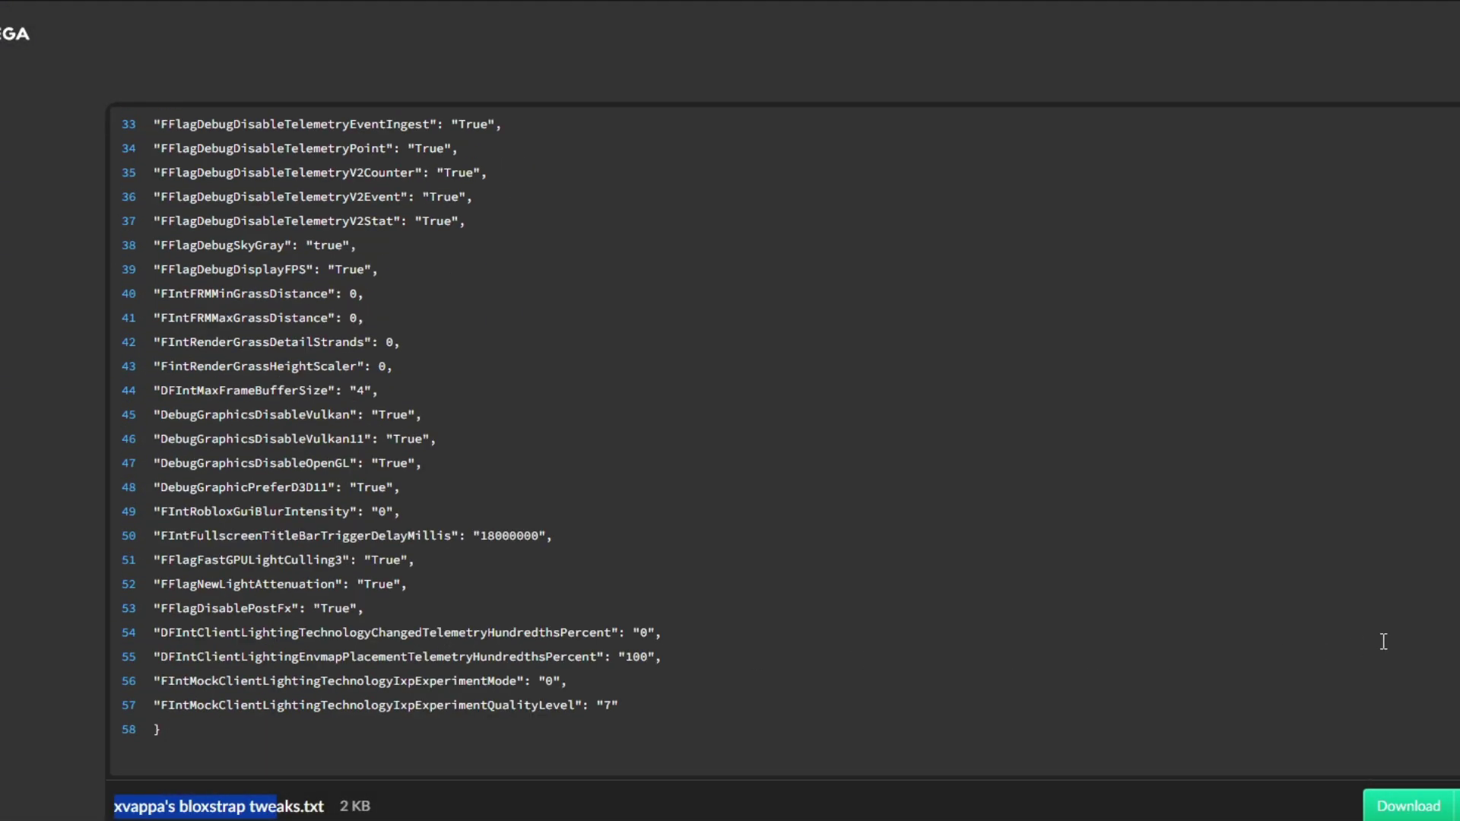
scroll(210, 220, up, 10)
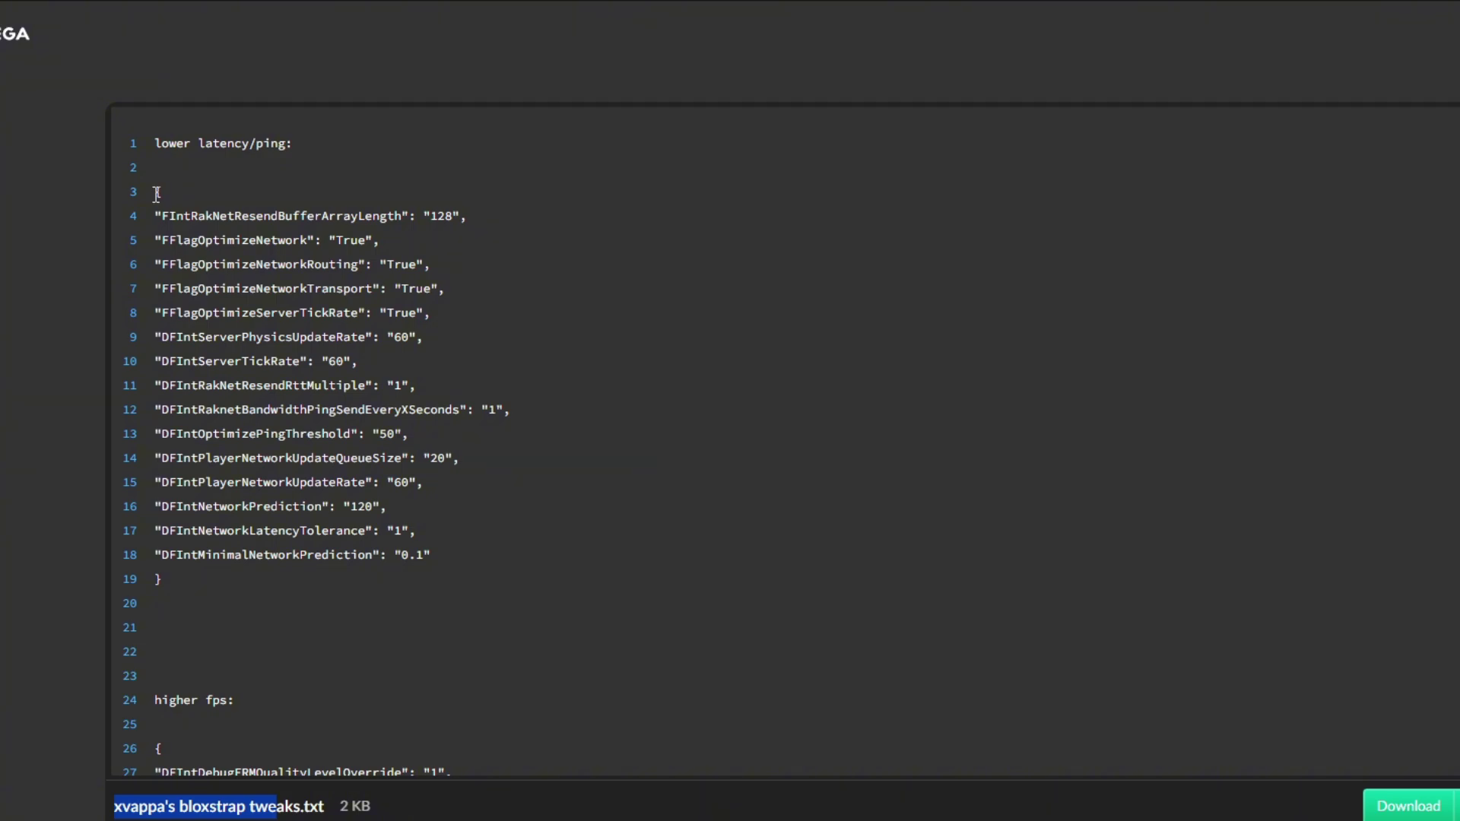
click(157, 194)
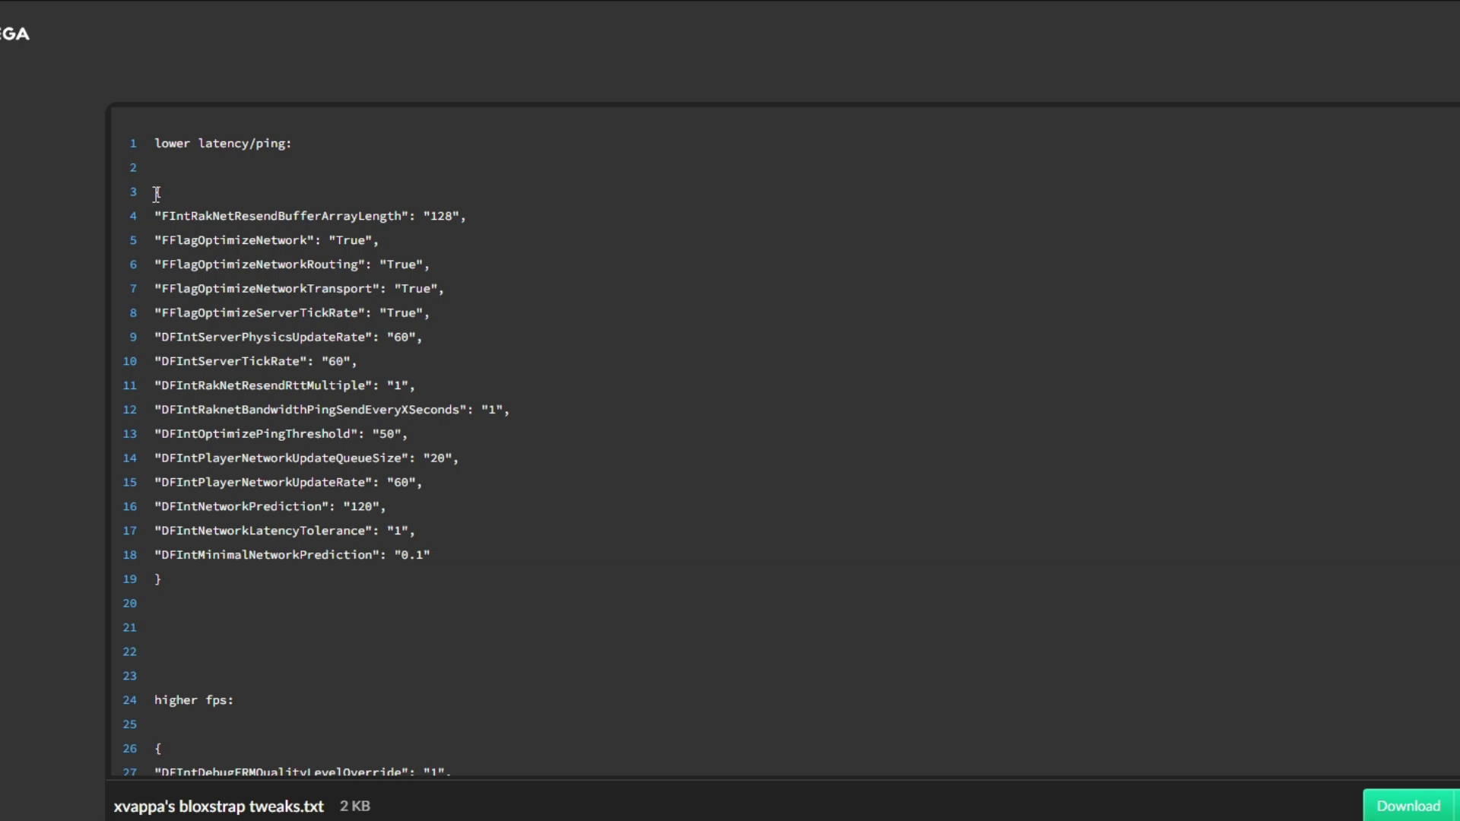
scroll(482, 492, down, 5)
scroll(472, 454, down, 3)
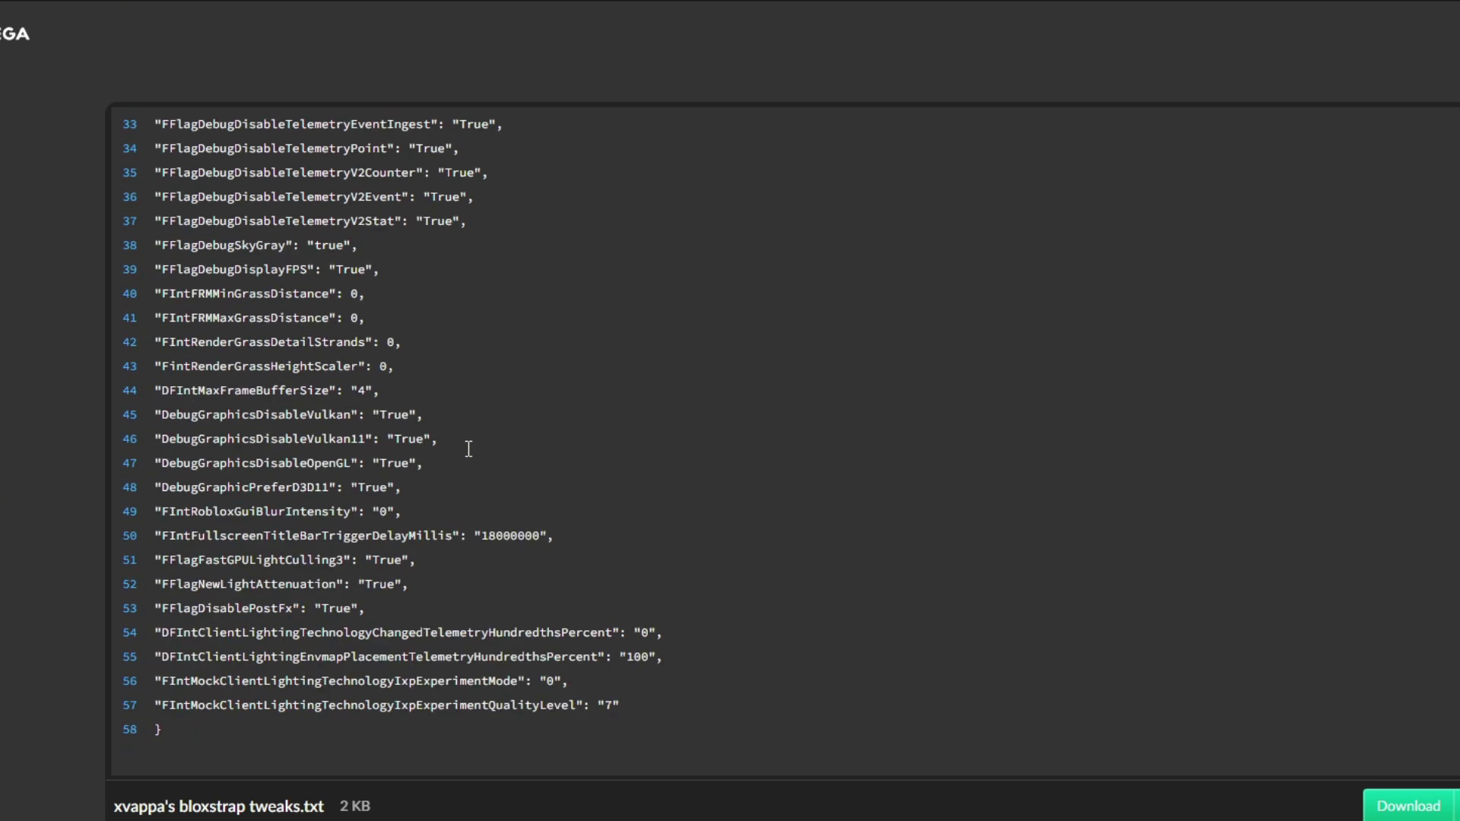
scroll(466, 433, up, 7)
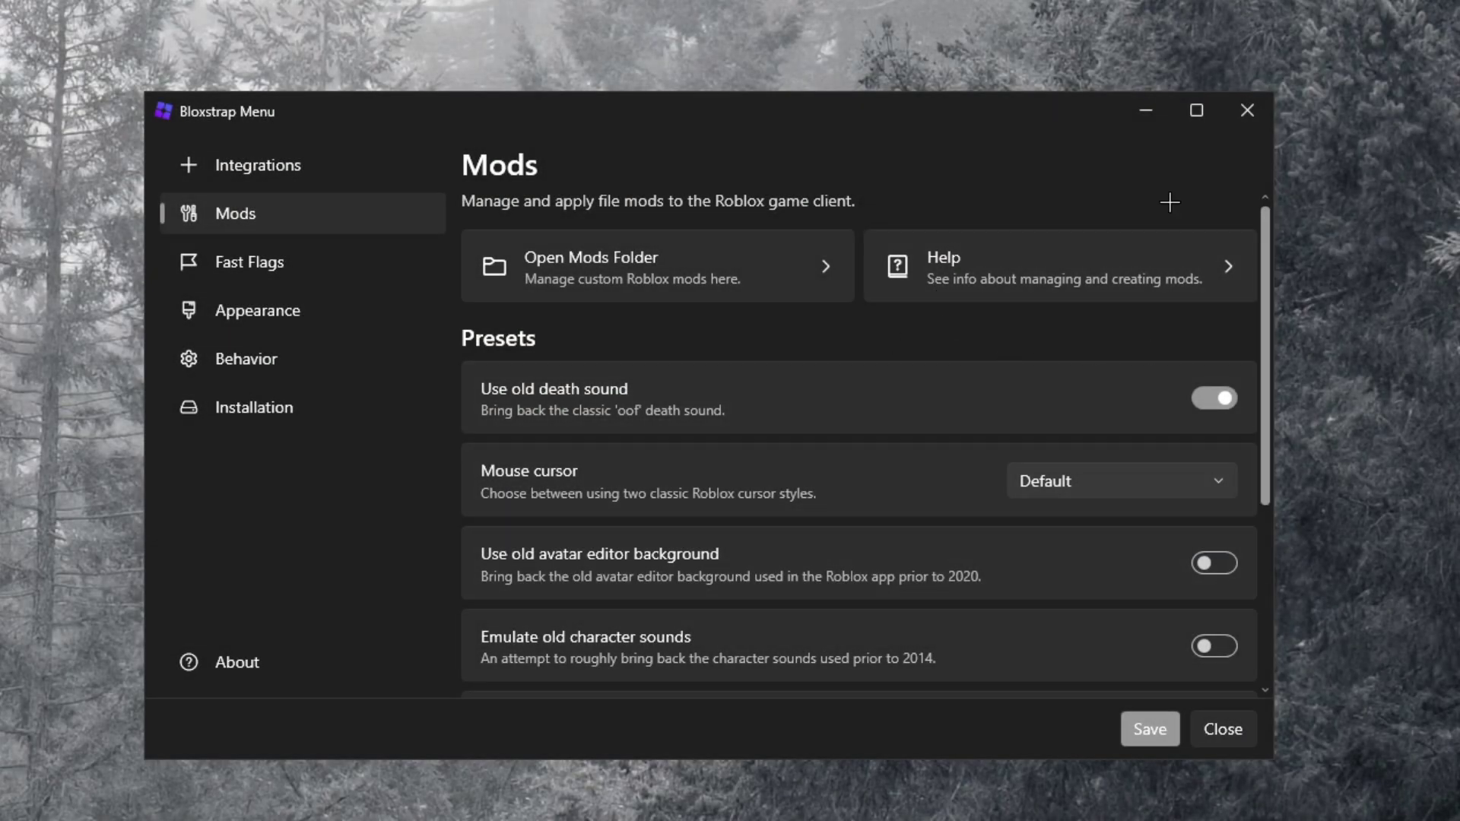
Switch to Bloxstrap's Mods settings and turn on the Disable fullscreen optimizations option
scroll(879, 544, down, 4)
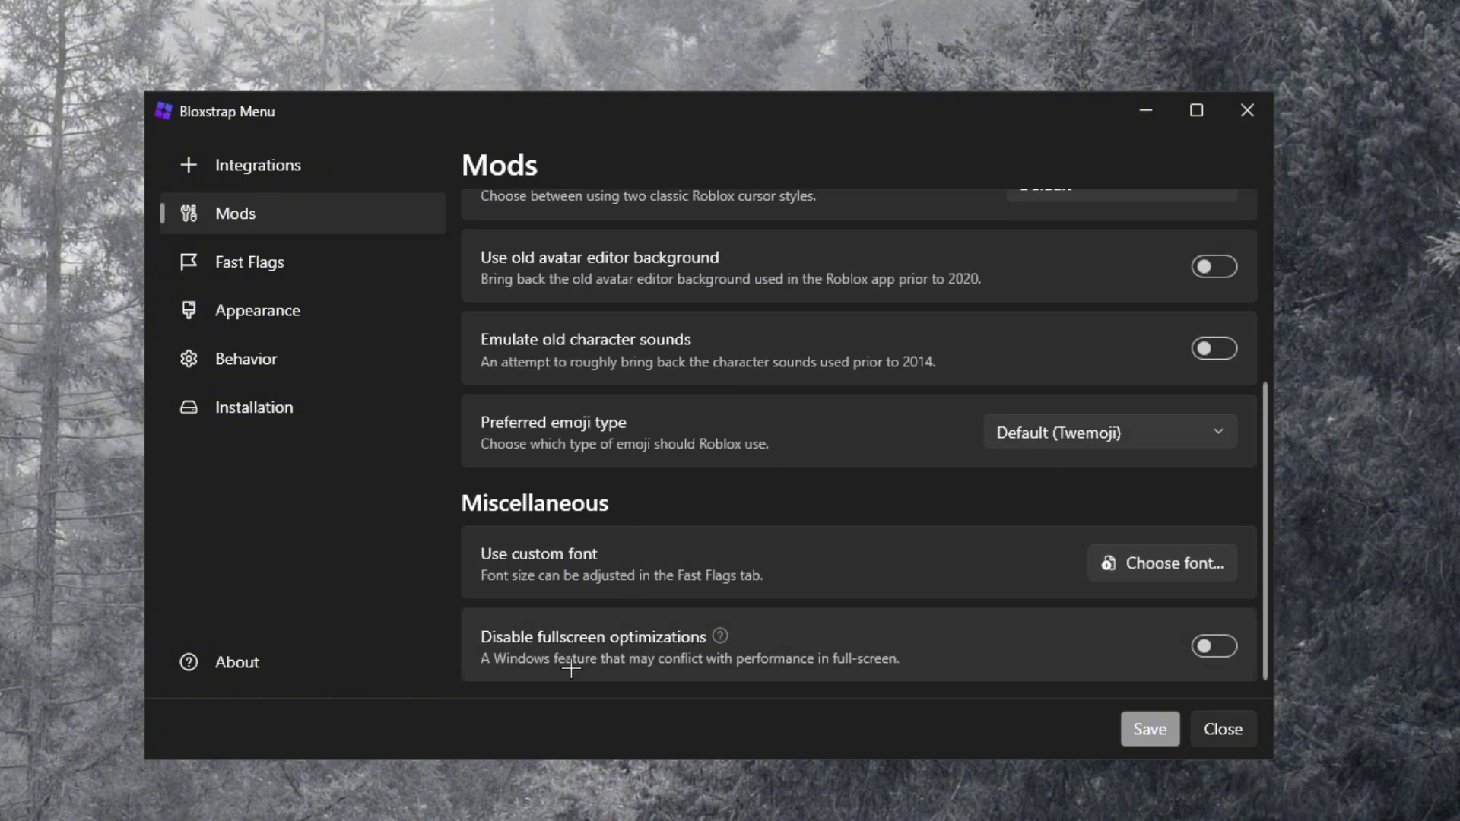
click(1214, 645)
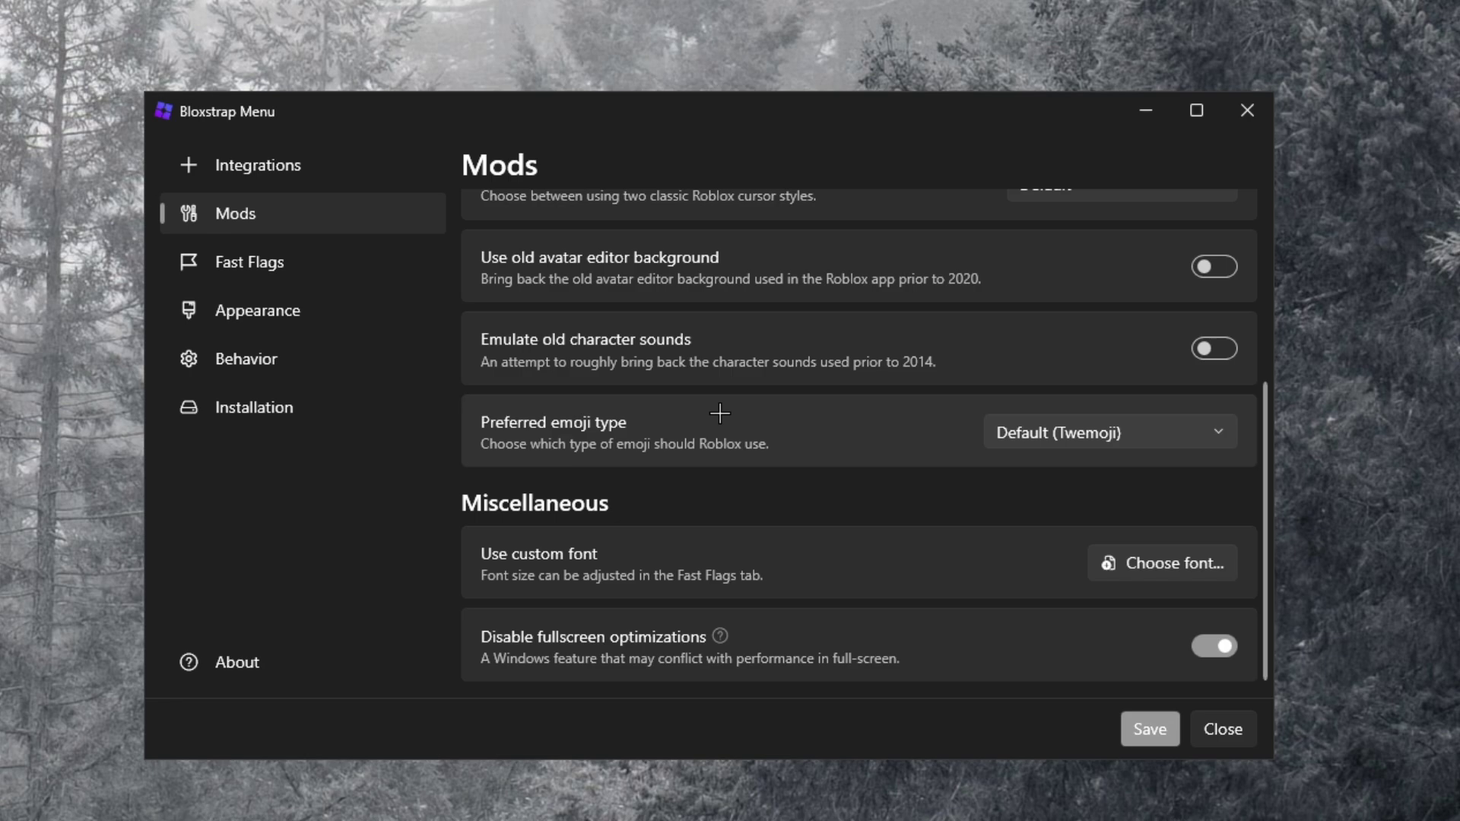